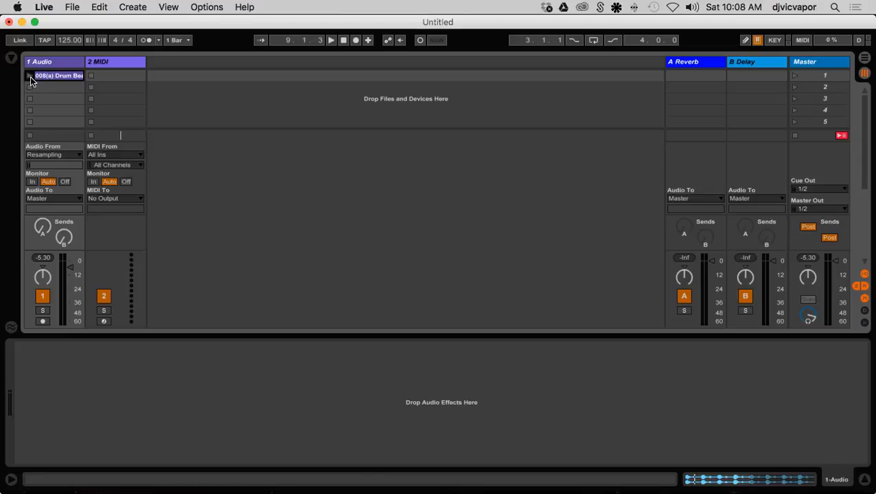
# Audition the drum beat clip on the 1 Audio track
pyautogui.click(29, 88)
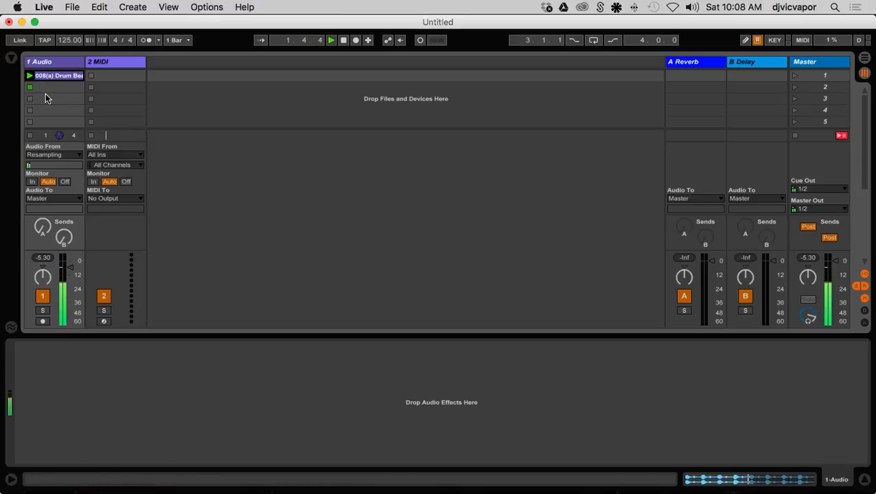
pyautogui.click(48, 61)
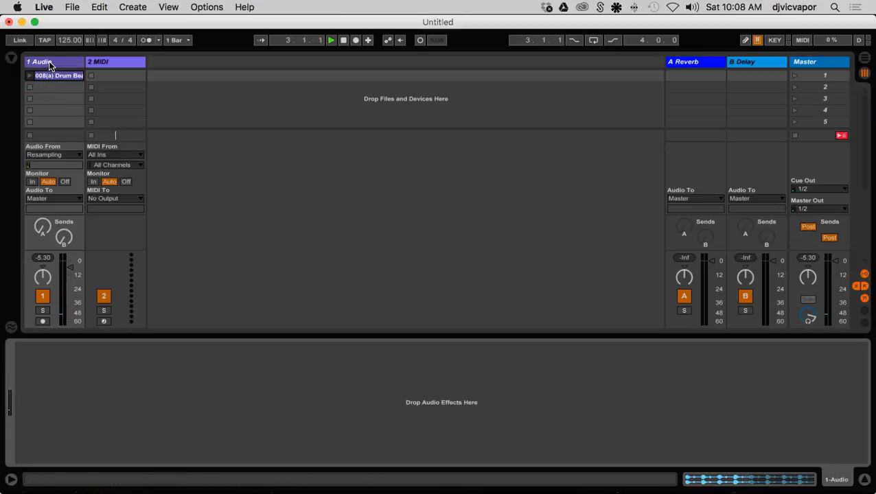
# Add an Audio Effect Rack to the 1 Audio track and show its chain list and macro controls
pyautogui.click(11, 58)
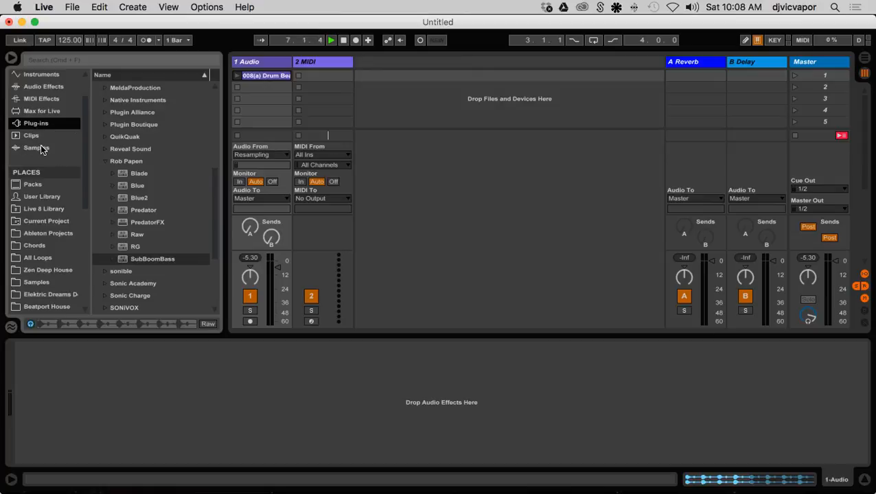
pyautogui.click(40, 87)
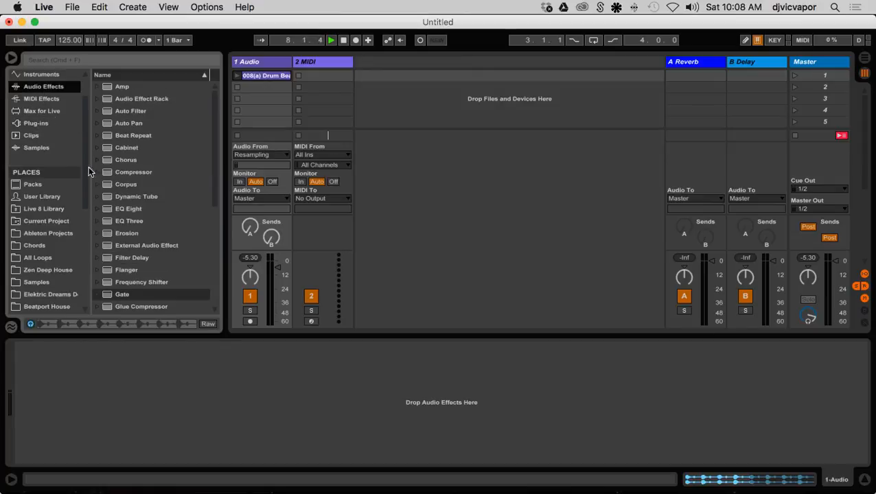
pyautogui.moveTo(108, 99); pyautogui.dragTo(150, 393)
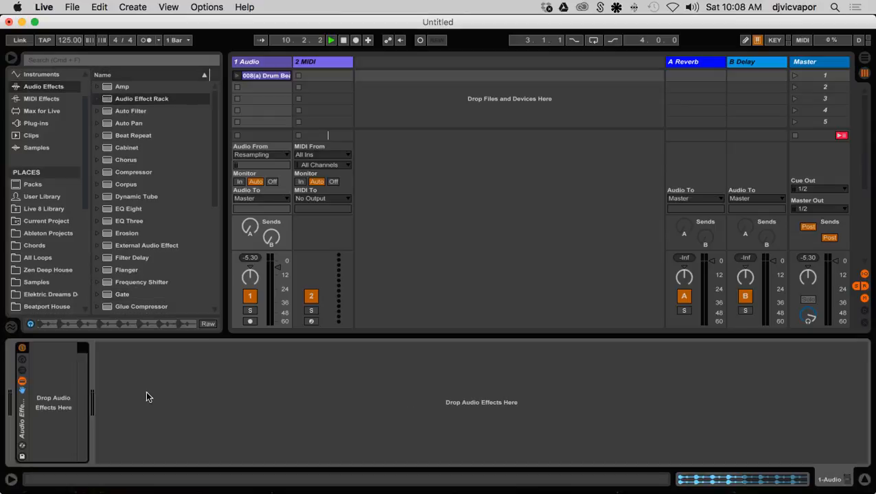
pyautogui.click(22, 373)
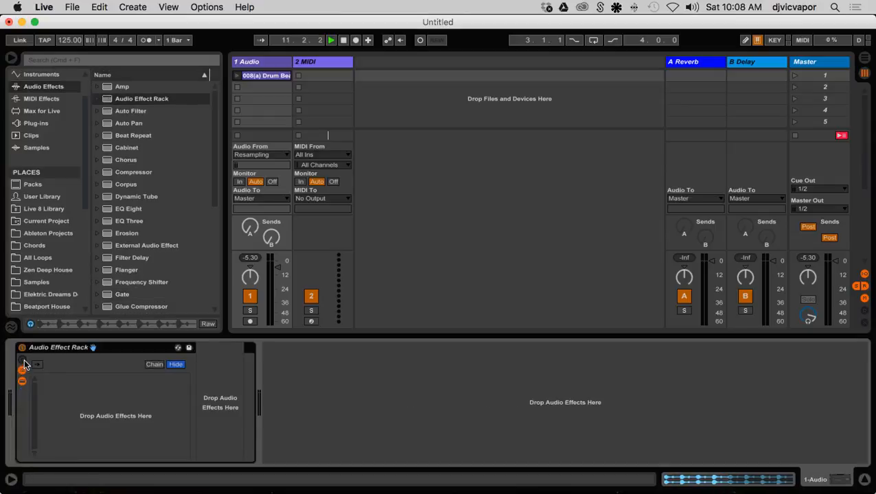
pyautogui.click(23, 360)
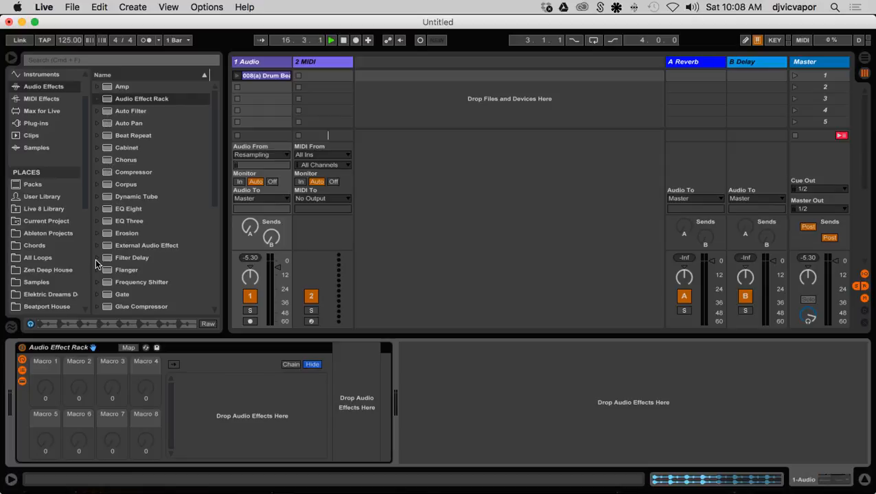
# Add Filter Delay and Reverb to the rack as two separate parallel chains
pyautogui.moveTo(110, 259); pyautogui.dragTo(227, 408)
pyautogui.scroll(-4, 135, 281)
pyautogui.scroll(-4, 135, 281)
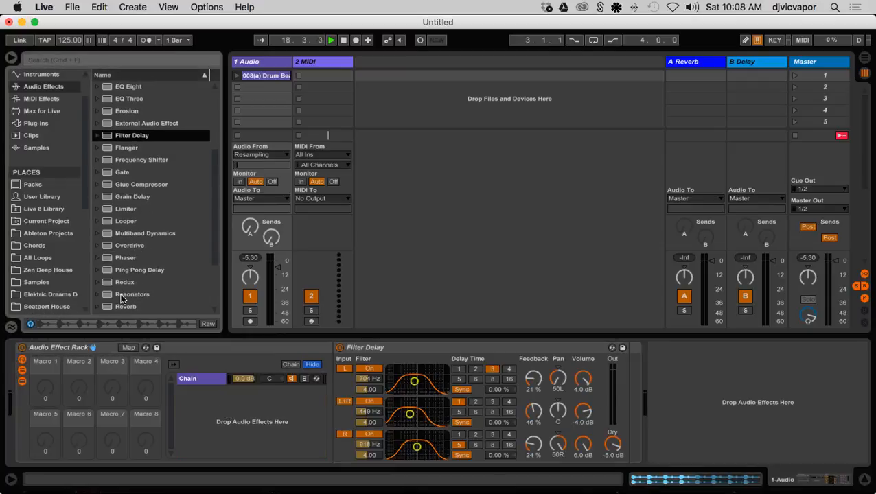
pyautogui.click(106, 271)
pyautogui.moveTo(107, 271); pyautogui.dragTo(209, 406)
pyautogui.press('Down')
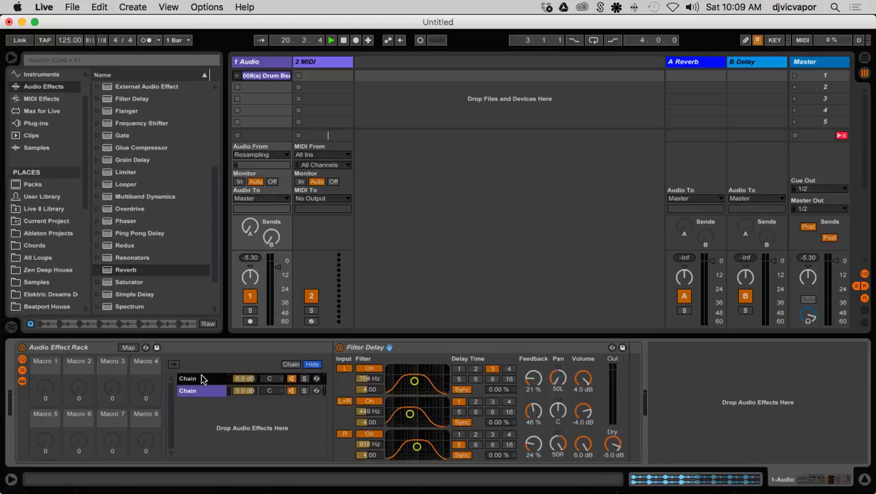
# Rename the rack's first chain Filter Delay and its second chain Reverb
pyautogui.doubleClick(201, 380)
pyautogui.write('Filter Delay')
pyautogui.press('Return')
pyautogui.press('Up')
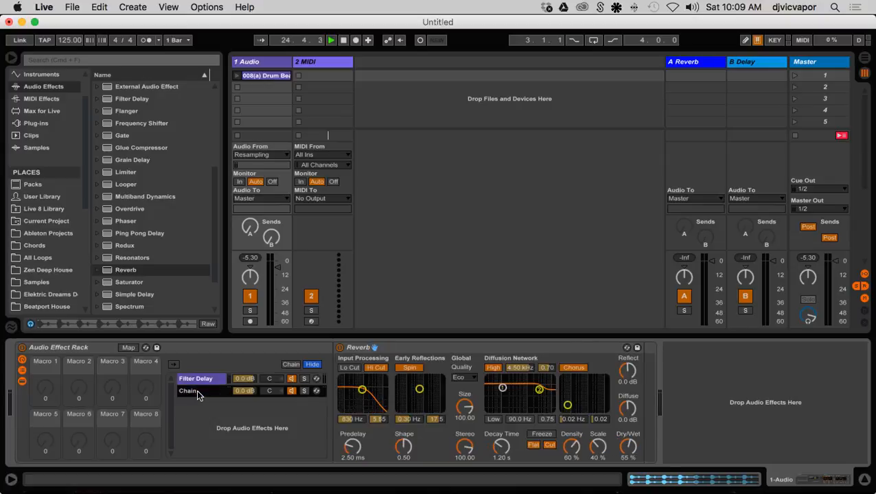
pyautogui.doubleClick(196, 391)
# Create a third, empty chain in the rack and name it Dry
pyautogui.rightClick(200, 412)
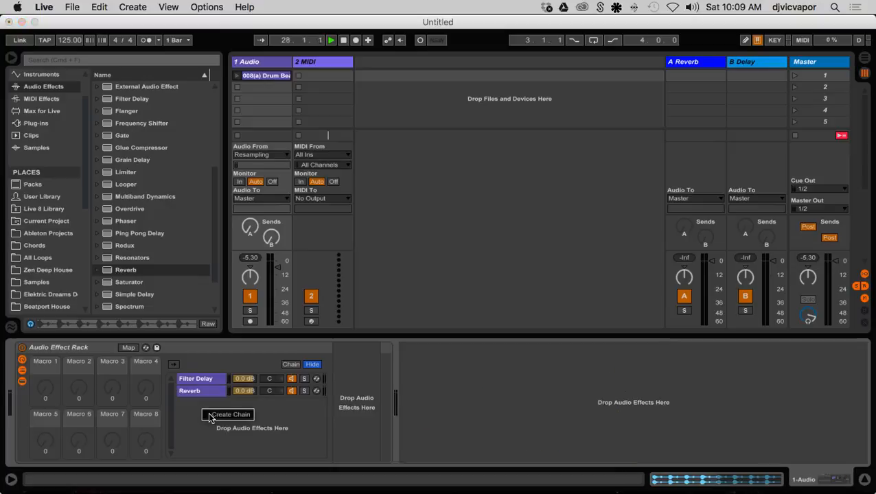
pyautogui.click(208, 414)
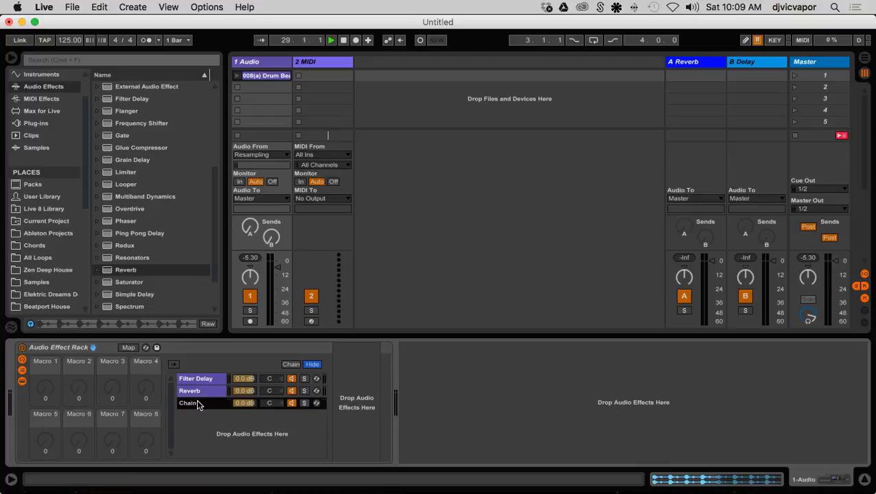
pyautogui.press('super+r')
pyautogui.write('Dry')
pyautogui.press('Return')
# Solo the Filter Delay chain, hide the browser and play the drum clip through it
pyautogui.click(195, 381)
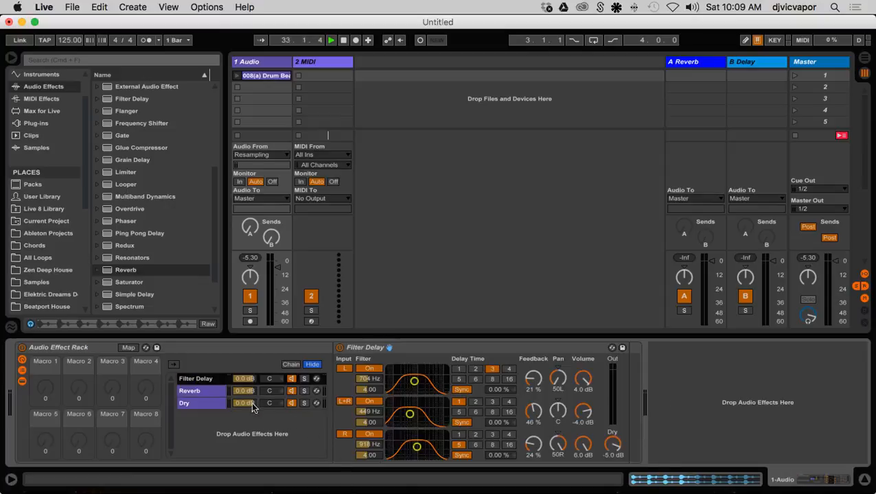
pyautogui.click(304, 380)
pyautogui.click(305, 380)
pyautogui.click(12, 61)
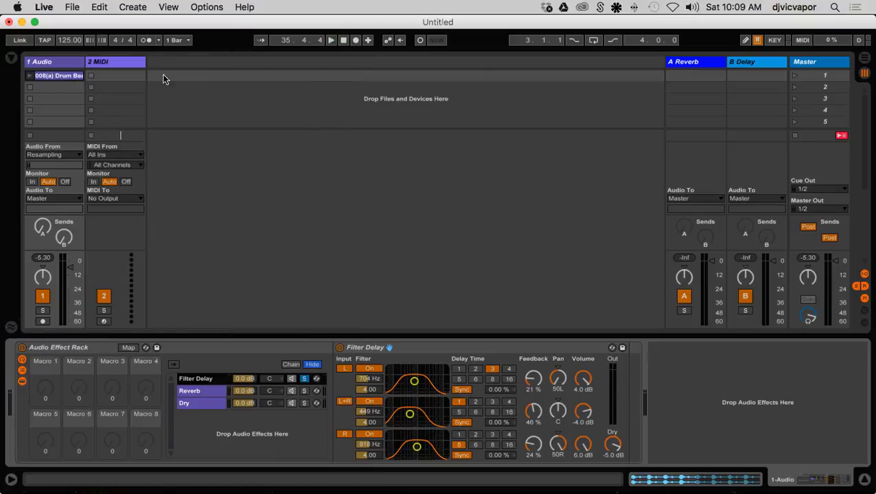
pyautogui.click(29, 75)
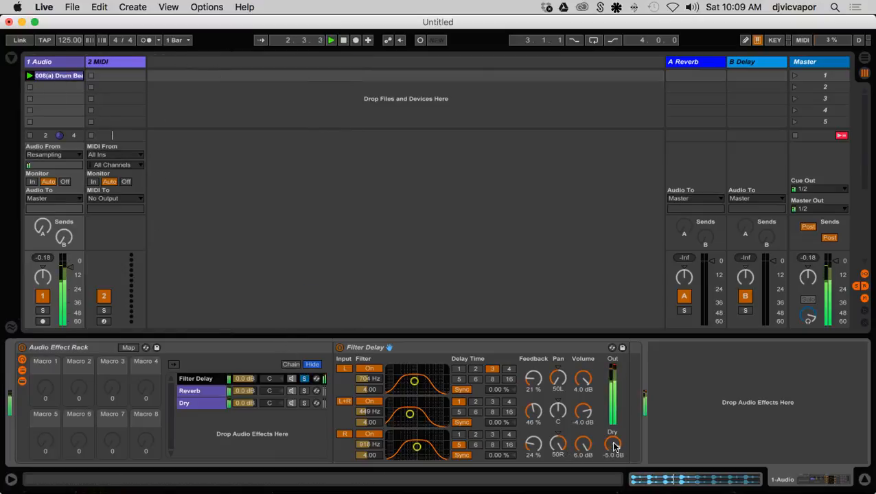
# Lower the Filter Delay's dry level to -inf dB and set all three of its delay volumes to 0.0 dB
pyautogui.moveTo(615, 447); pyautogui.dragTo(615, 474)
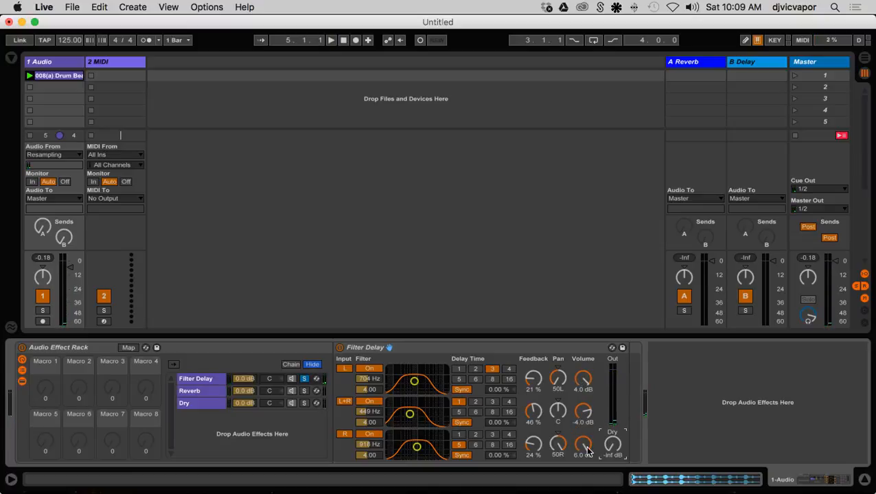
pyautogui.click(582, 392)
pyautogui.press('BackSpace')
pyautogui.write('0')
pyautogui.press('Return')
pyautogui.click(584, 445)
pyautogui.press('BackSpace')
pyautogui.write('0')
pyautogui.press('Return')
pyautogui.click(583, 411)
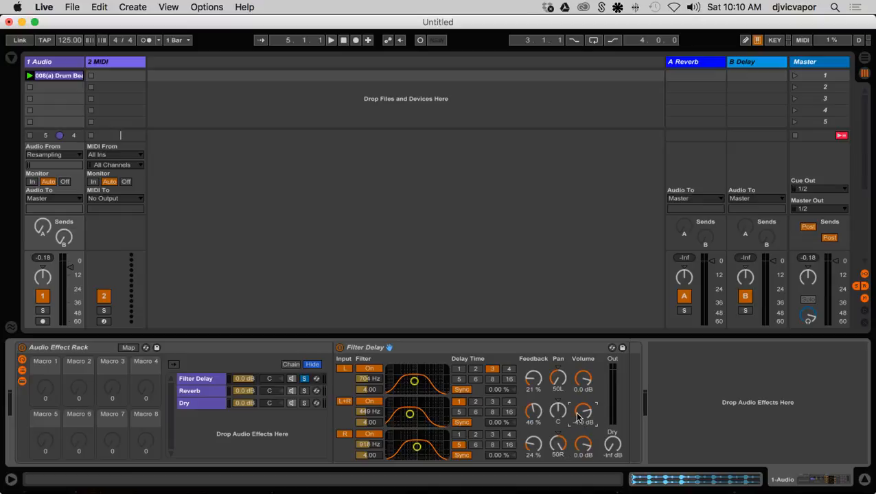
pyautogui.scroll(4, 577, 418)
pyautogui.click(613, 446)
pyautogui.press('space')
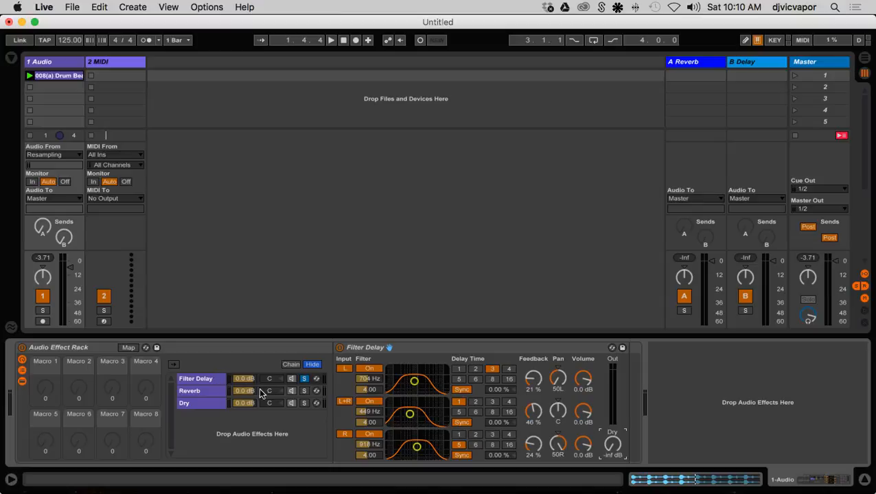
# Map the Filter Delay's L and R filter frequencies to Macro 5
pyautogui.click(217, 381)
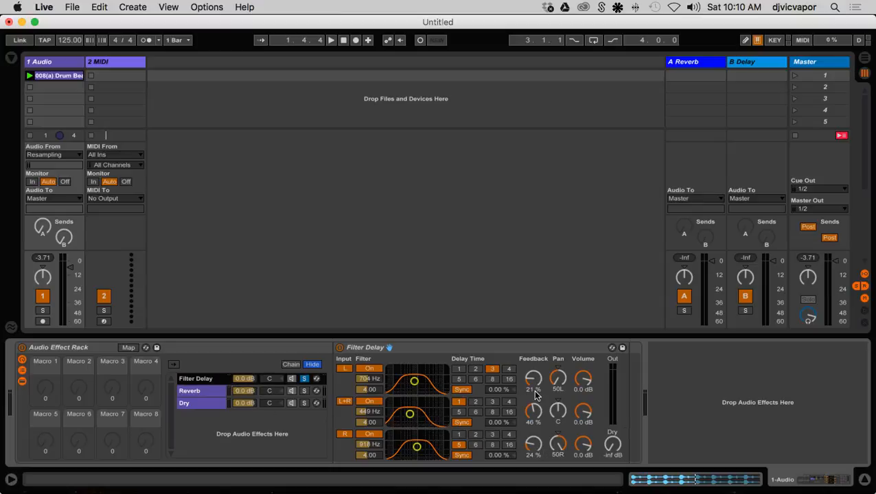
pyautogui.rightClick(375, 383)
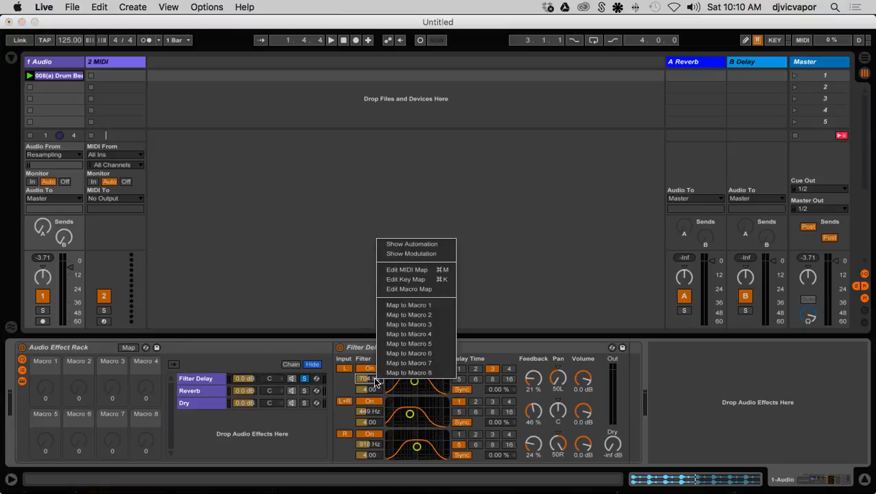
pyautogui.click(384, 344)
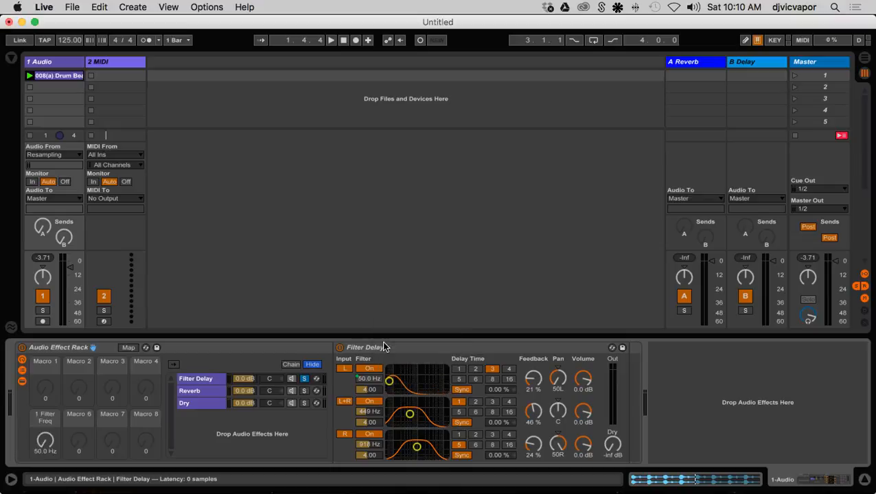
pyautogui.rightClick(366, 445)
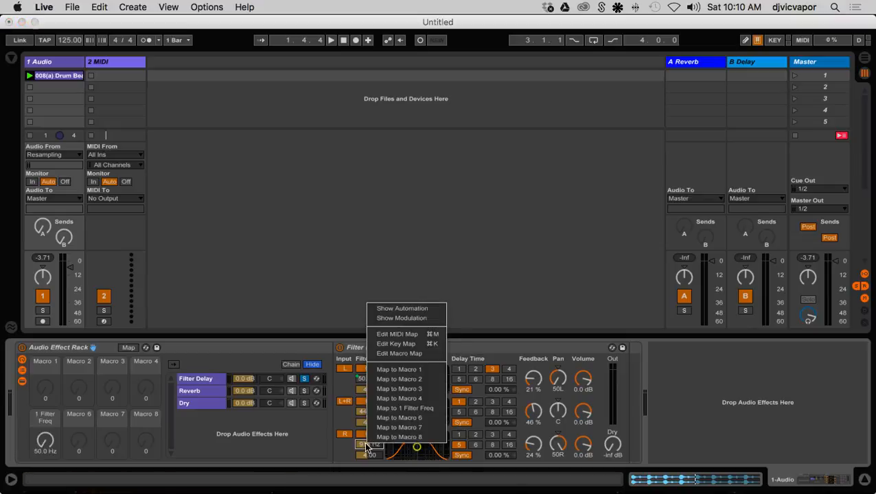
pyautogui.click(380, 411)
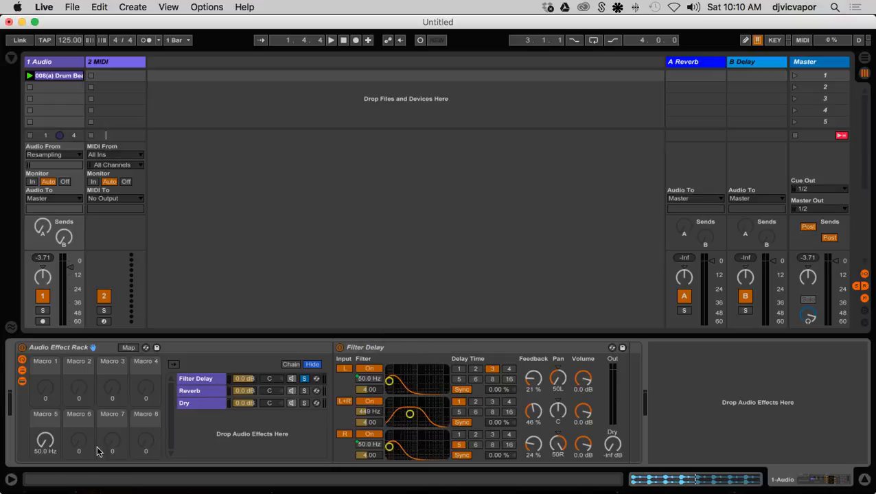
# Rename Macro 5 as Filter with a yellow colour and set it to 735 Hz
pyautogui.moveTo(45, 443)
pyautogui.mouseDown()
pyautogui.moveTo(46, 409)
pyautogui.moveTo(45, 446)
pyautogui.mouseUp()
pyautogui.press('super+r')
pyautogui.write('Filter')
pyautogui.press('Return')
pyautogui.rightClick(47, 417)
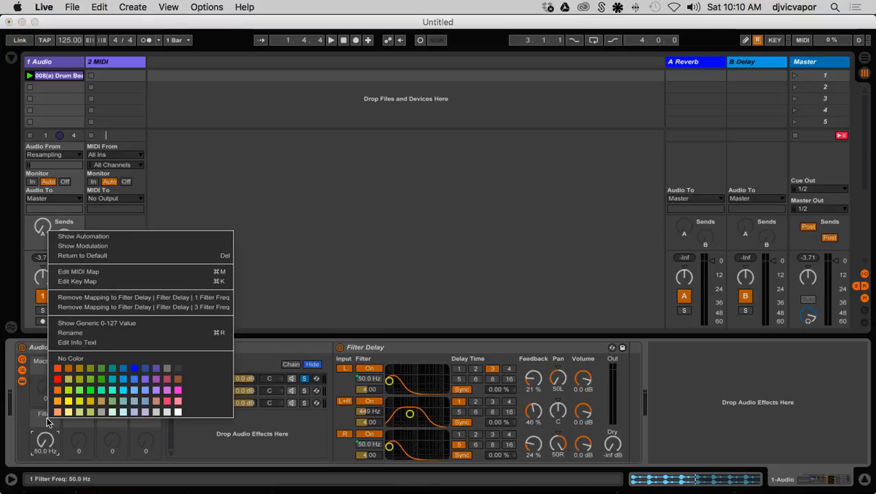
pyautogui.click(68, 380)
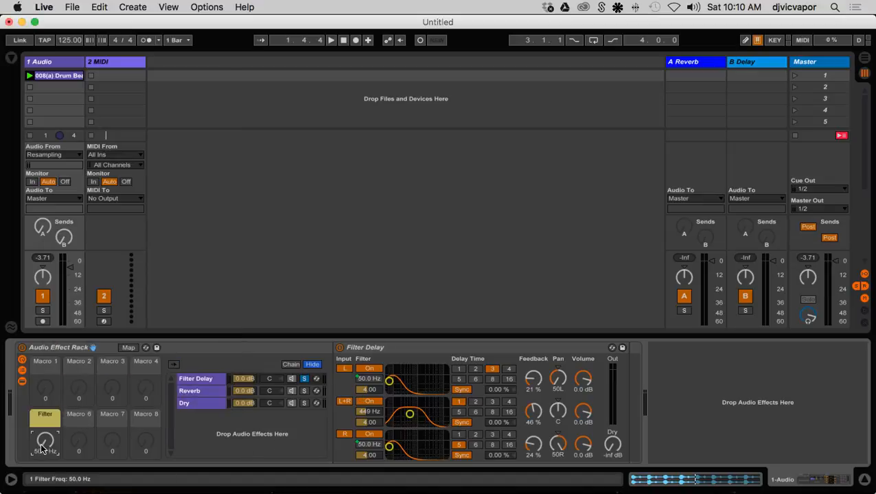
pyautogui.moveTo(45, 444); pyautogui.dragTo(45, 421)
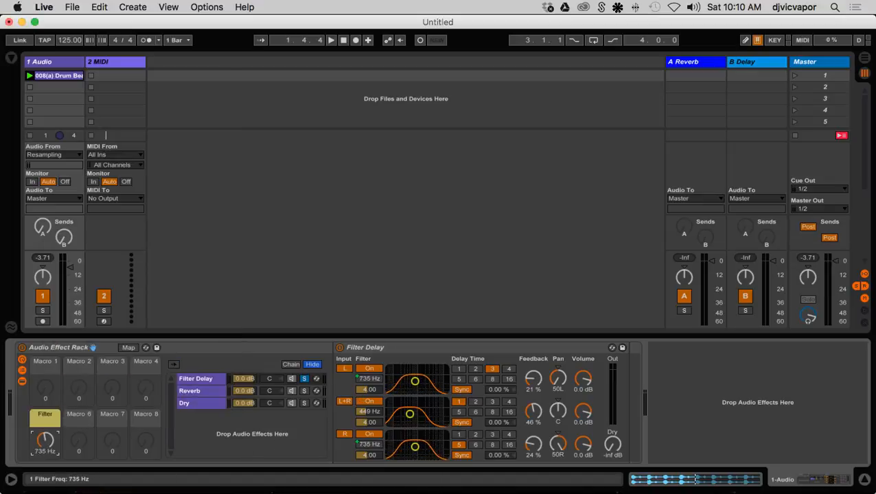
# Map the Filter Delay's L and R feedback to Macro 6 and set the macro to 21 %
pyautogui.rightClick(536, 382)
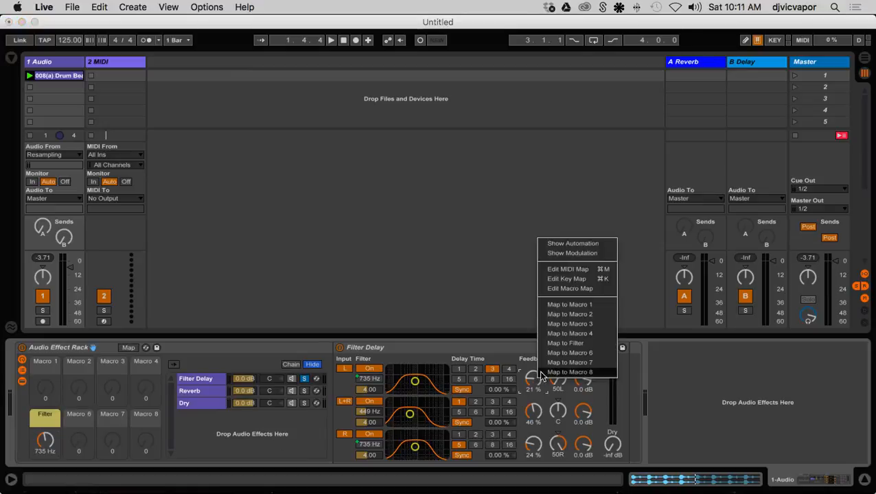
pyautogui.click(546, 354)
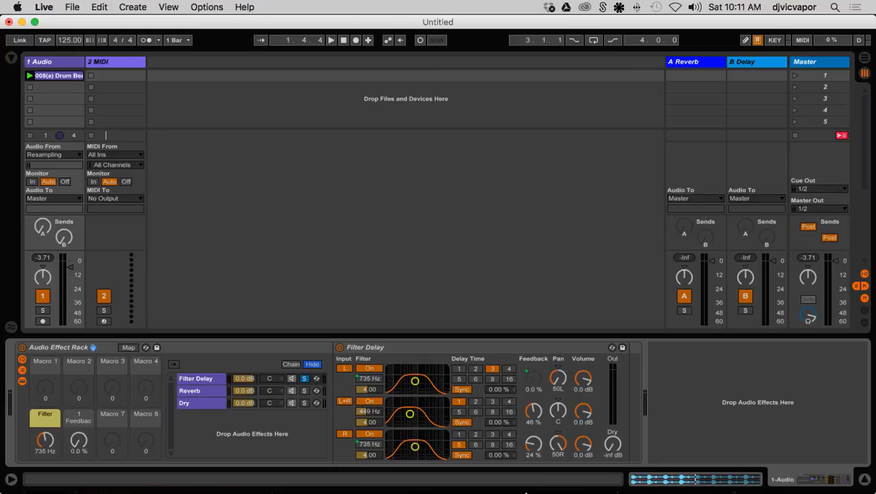
pyautogui.rightClick(533, 446)
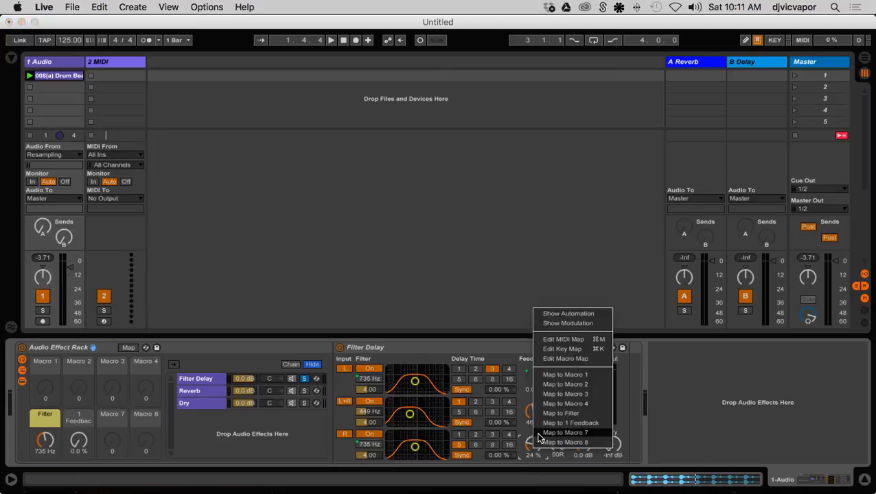
pyautogui.click(541, 424)
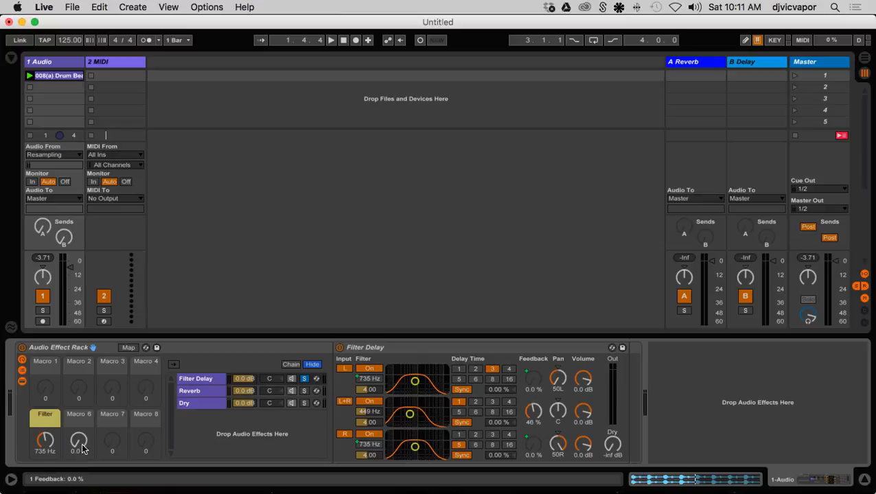
pyautogui.moveTo(83, 449)
pyautogui.mouseDown()
pyautogui.moveTo(83, 414)
pyautogui.moveTo(79, 440)
pyautogui.mouseUp()
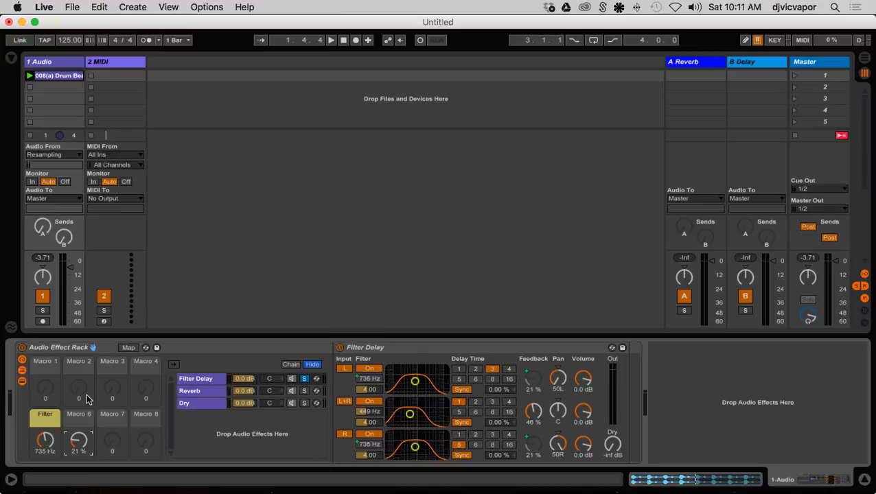
# Colour Macro 6 orange and rename it Fdbck
pyautogui.rightClick(83, 417)
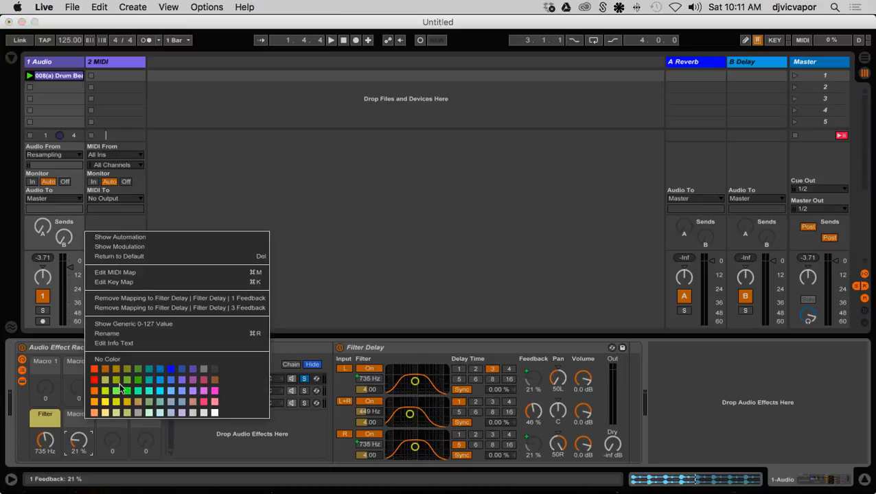
pyautogui.click(105, 369)
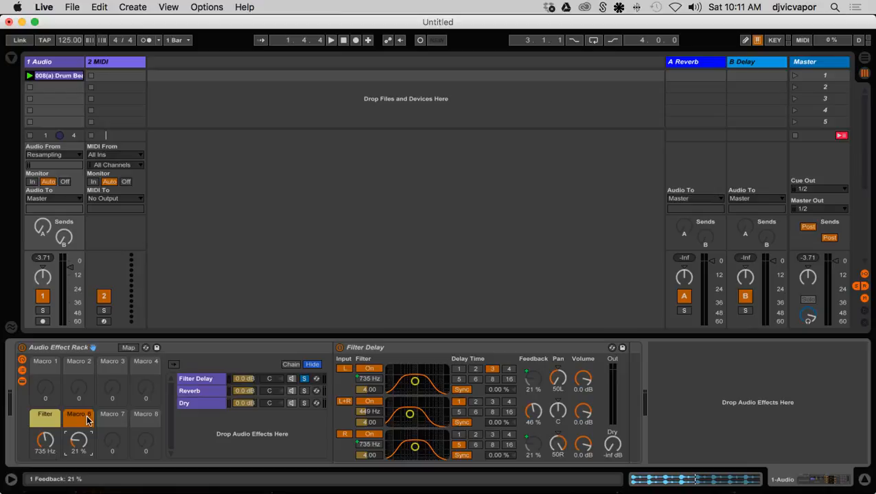
pyautogui.click(86, 416)
pyautogui.write('Fdbck')
pyautogui.press('Return')
# Solo the Reverb chain and play the drum clip through it
pyautogui.click(216, 393)
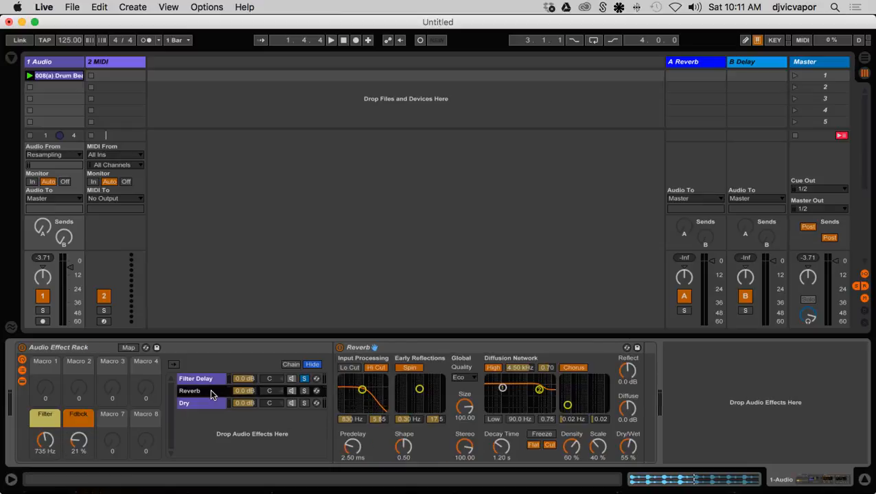
pyautogui.click(305, 390)
pyautogui.click(29, 75)
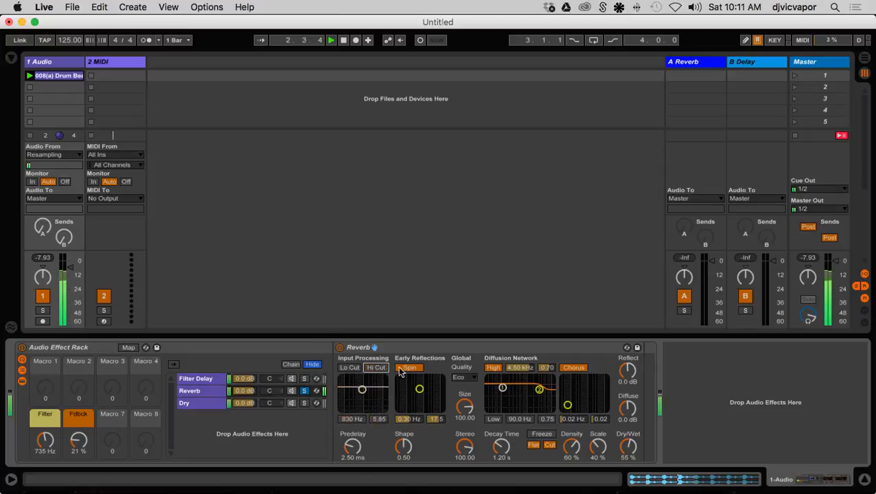
# Enable the Reverb's Hi Cut filter at about 5.65 kHz and switch off its Chorus
pyautogui.click(377, 368)
pyautogui.click(377, 368)
pyautogui.moveTo(377, 398); pyautogui.dragTo(386, 392)
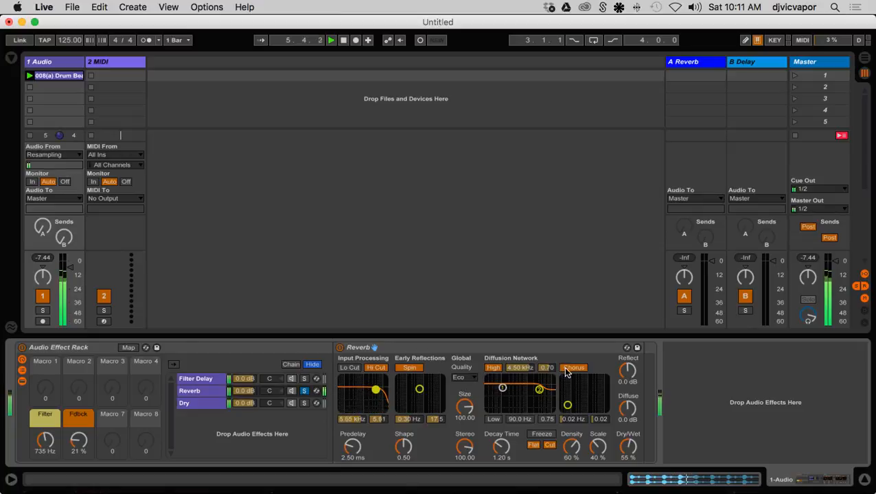
pyautogui.click(570, 369)
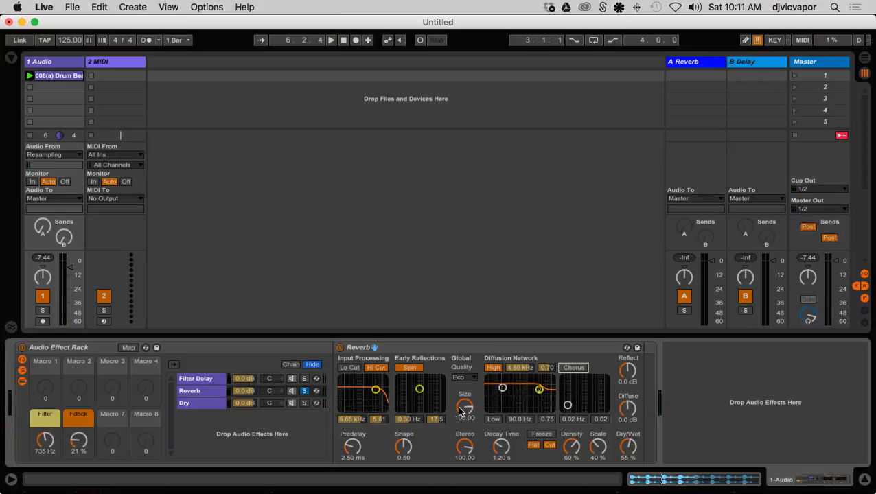
# Map the Reverb's Size to Macro 7 and its Decay Time to Macro 8
pyautogui.rightClick(462, 408)
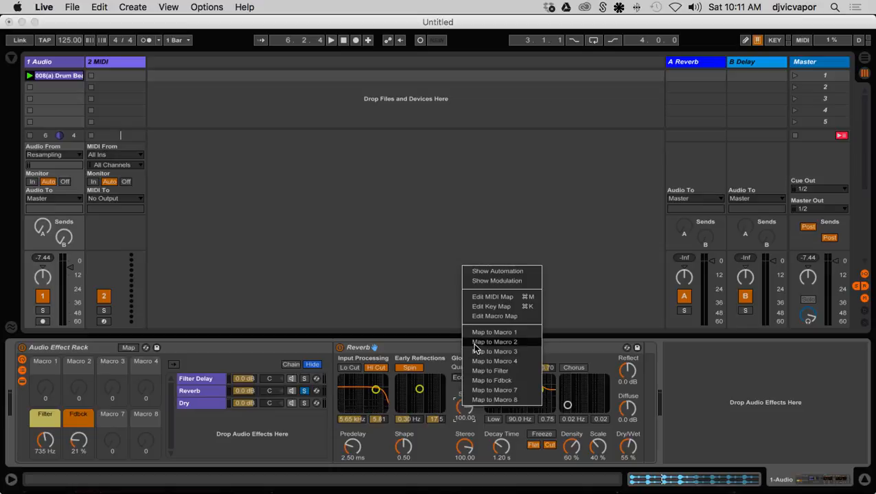
pyautogui.click(473, 390)
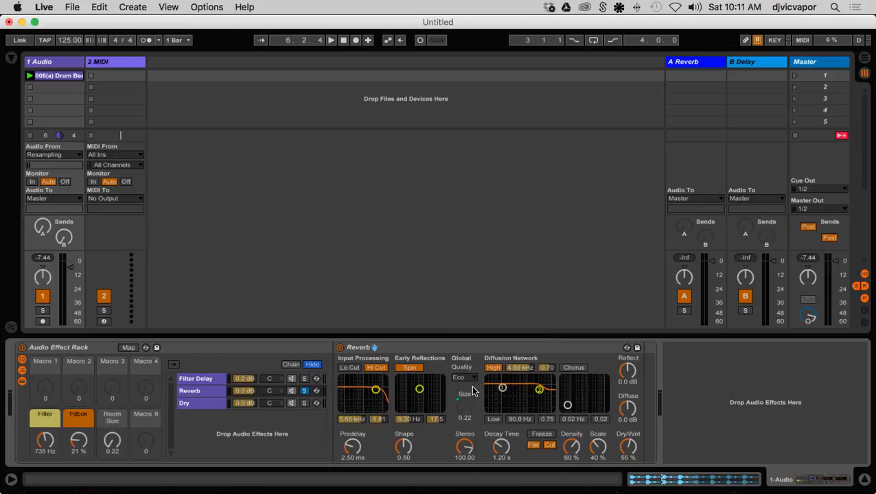
pyautogui.rightClick(501, 449)
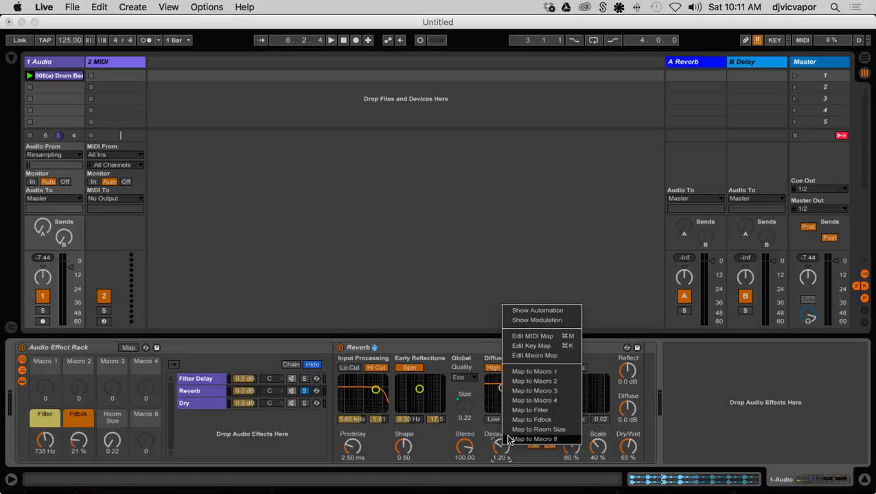
pyautogui.click(534, 439)
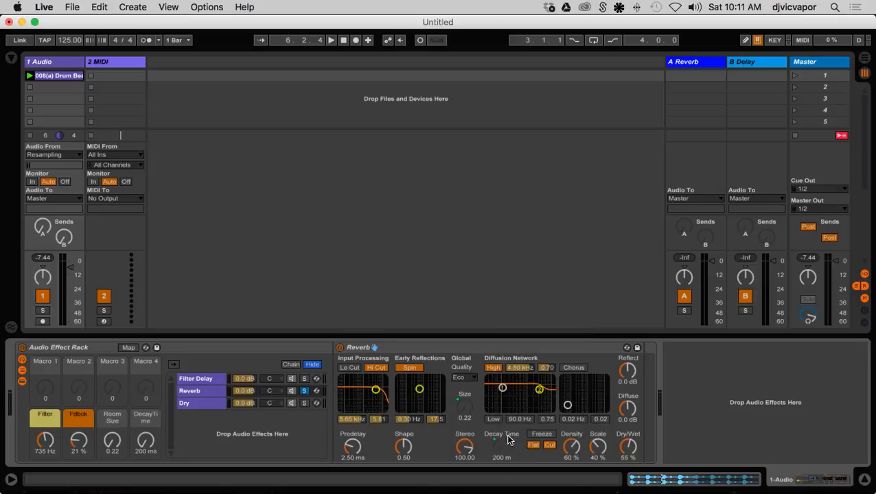
# Colour the Room Size macro purple and set it to 36.63
pyautogui.rightClick(114, 424)
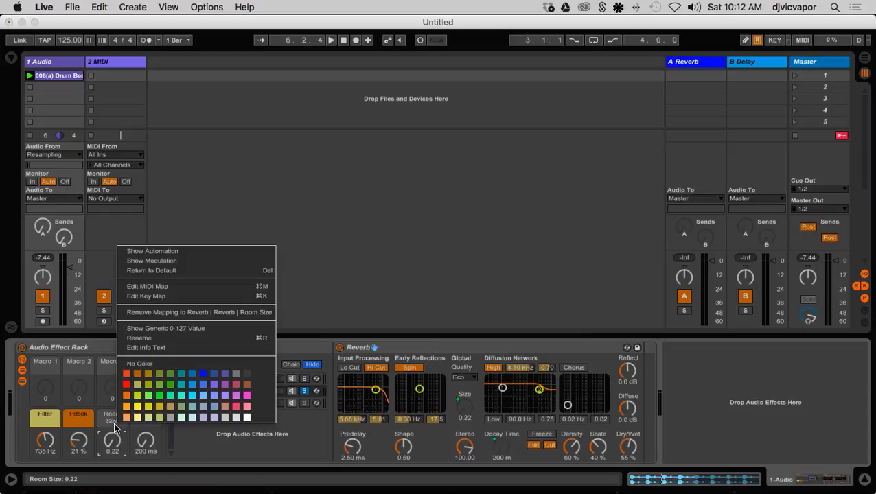
pyautogui.click(228, 394)
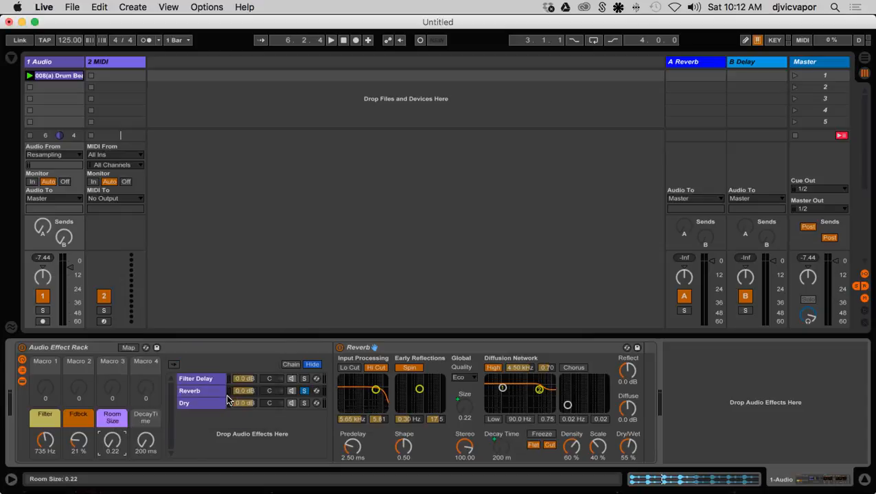
pyautogui.moveTo(112, 441); pyautogui.dragTo(112, 371)
# Rename the DecayTime macro as Decay Time, with a space between the two words
pyautogui.click(153, 444)
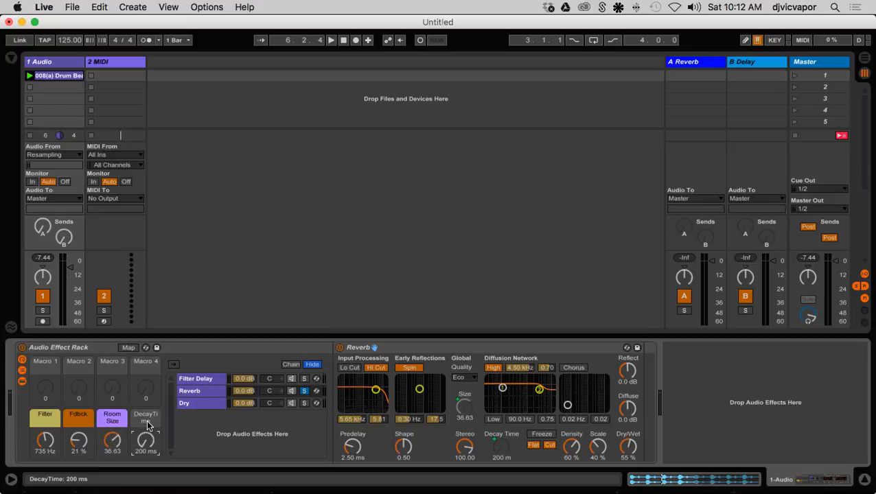
pyautogui.press('super+r')
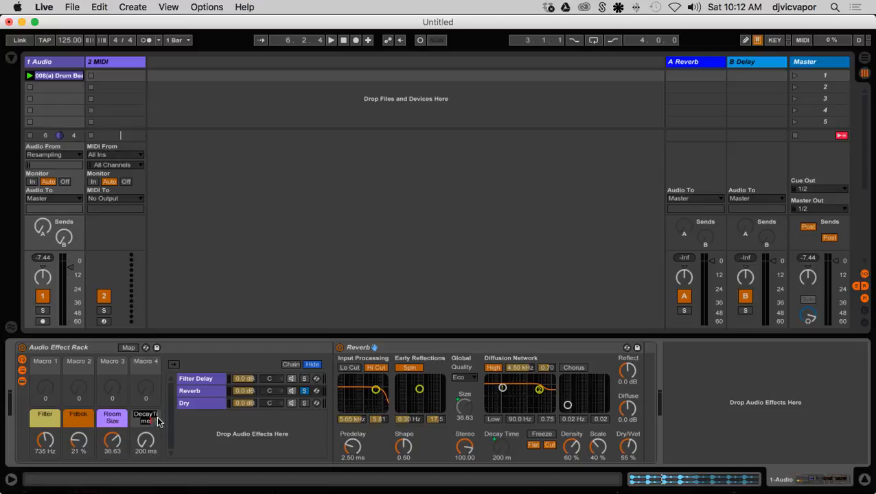
pyautogui.click(158, 421)
pyautogui.press('Return')
# Colour the Decay Time macro green and set it to 1.98 s
pyautogui.rightClick(147, 417)
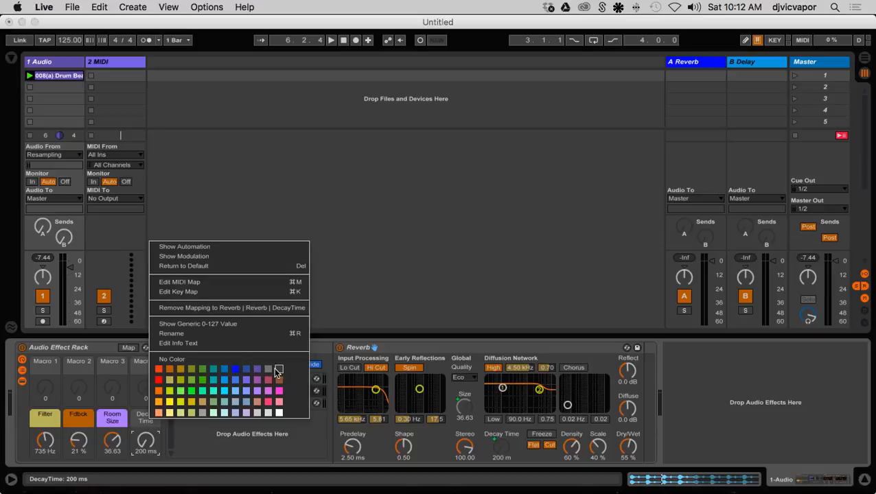
pyautogui.click(268, 379)
pyautogui.rightClick(155, 424)
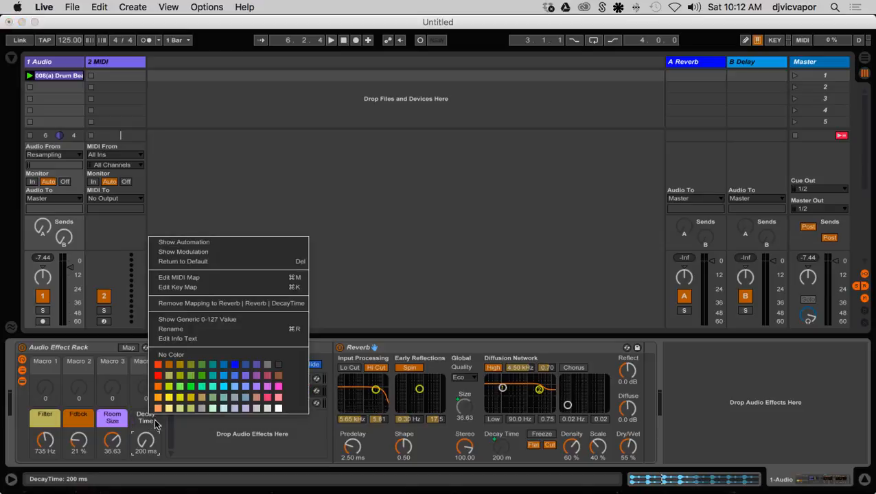
pyautogui.click(212, 398)
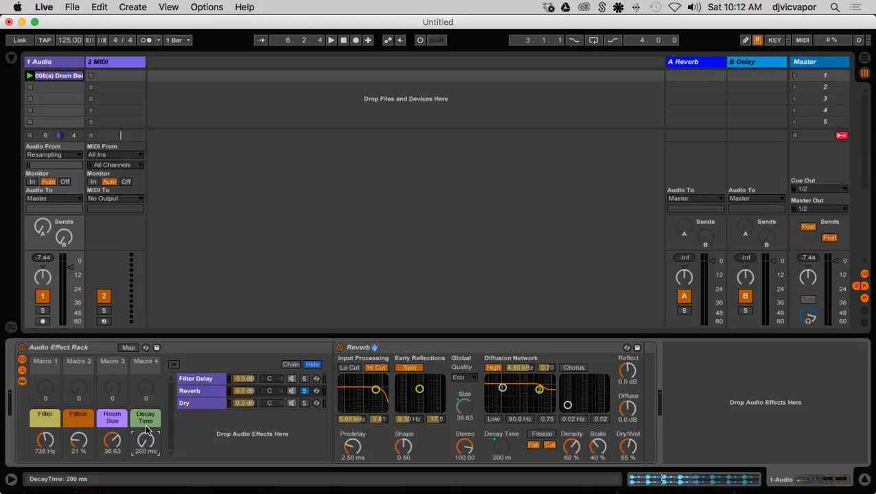
pyautogui.moveTo(145, 442); pyautogui.dragTo(145, 416)
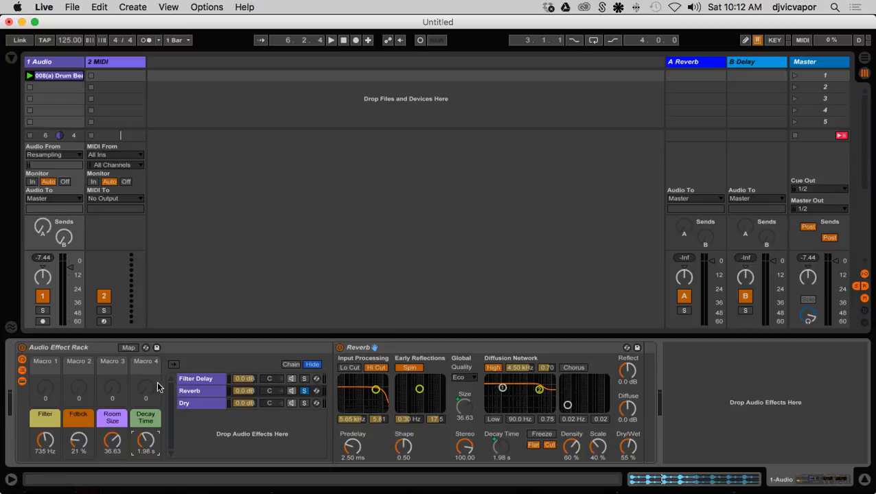
# Unsolo the Reverb chain and play the drum clip through all three chains
pyautogui.click(304, 391)
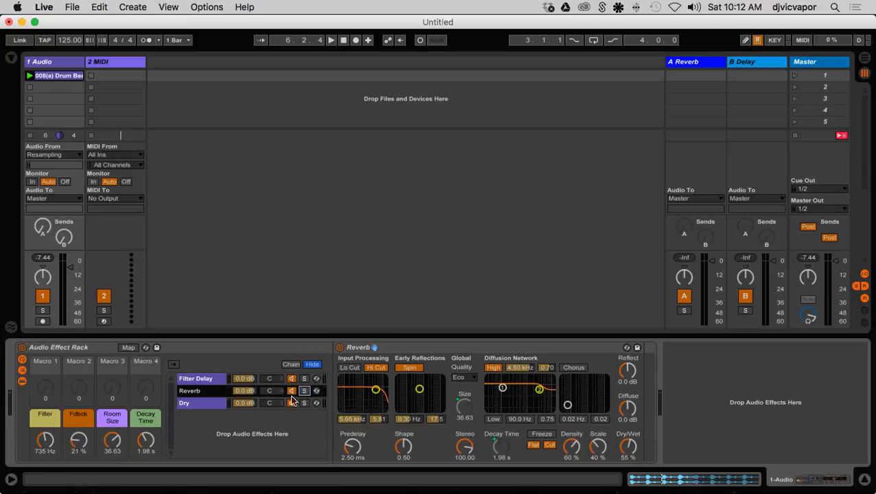
pyautogui.click(210, 403)
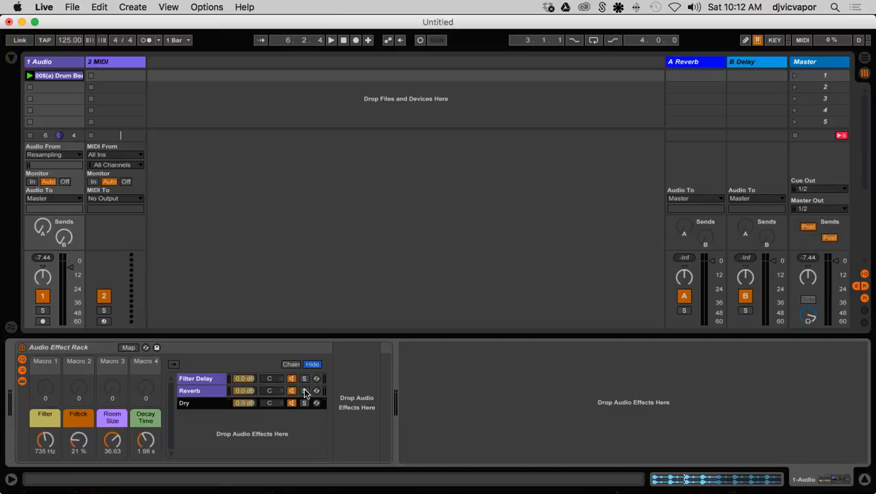
pyautogui.click(225, 381)
pyautogui.press('space')
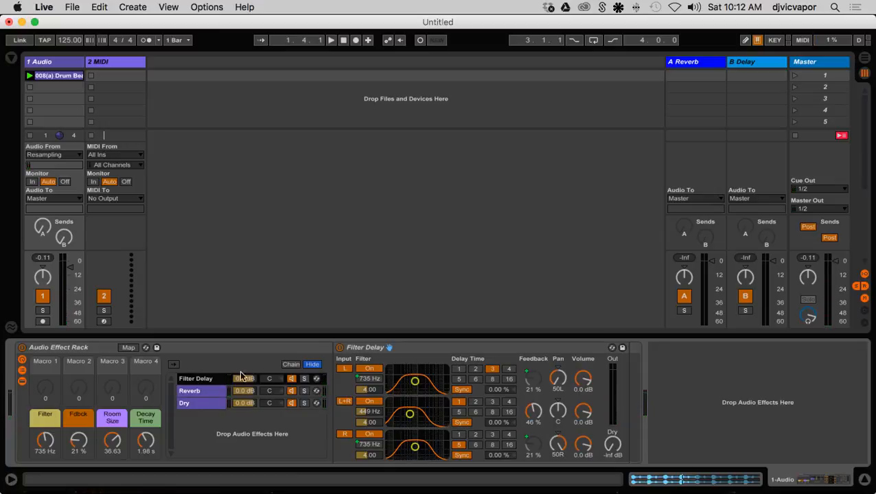
# Show the chain select zones, stretch the Filter Delay zone to 127 and distribute the ranges equally across the three chains
pyautogui.click(288, 365)
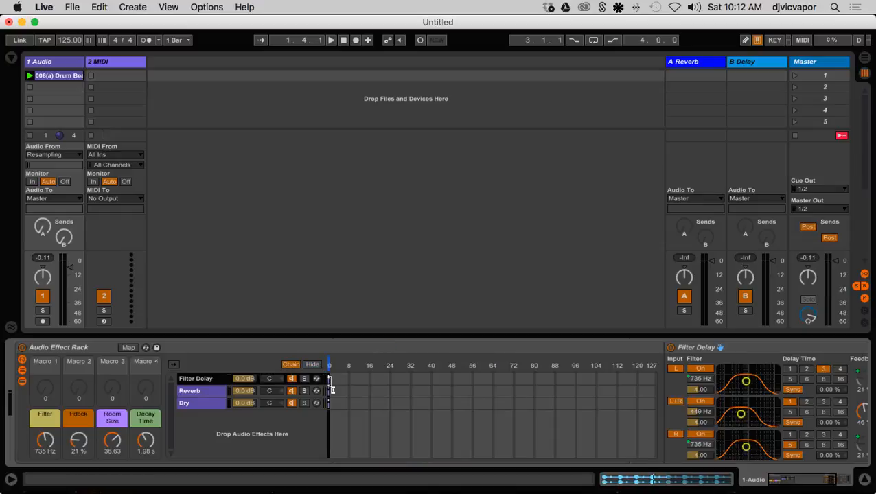
pyautogui.moveTo(329, 382); pyautogui.dragTo(652, 386)
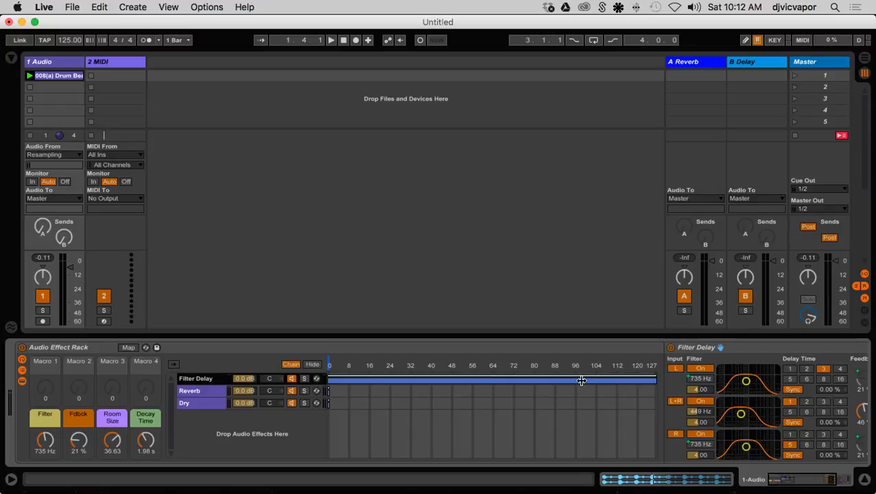
pyautogui.rightClick(578, 387)
pyautogui.click(582, 404)
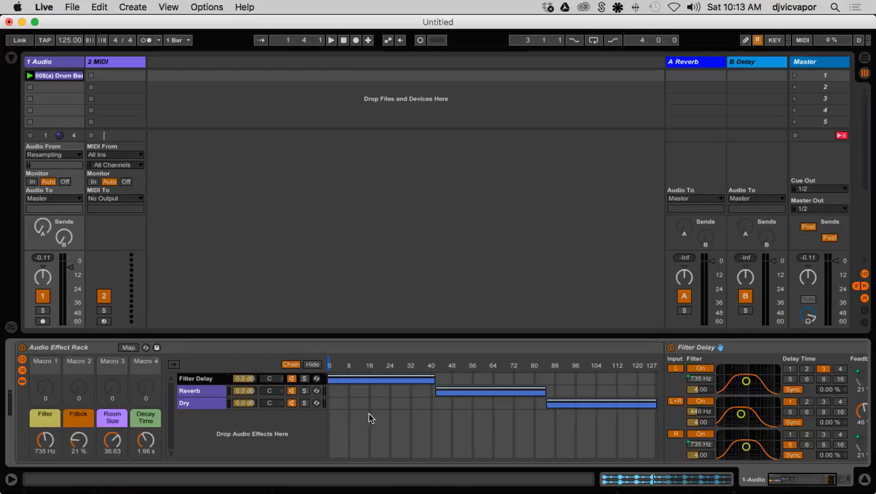
# Stretch the Dry zone to 0–127 fading out from about 112, and set the Reverb zone to 64–127 fading in until about 94
pyautogui.moveTo(546, 409); pyautogui.dragTo(329, 418)
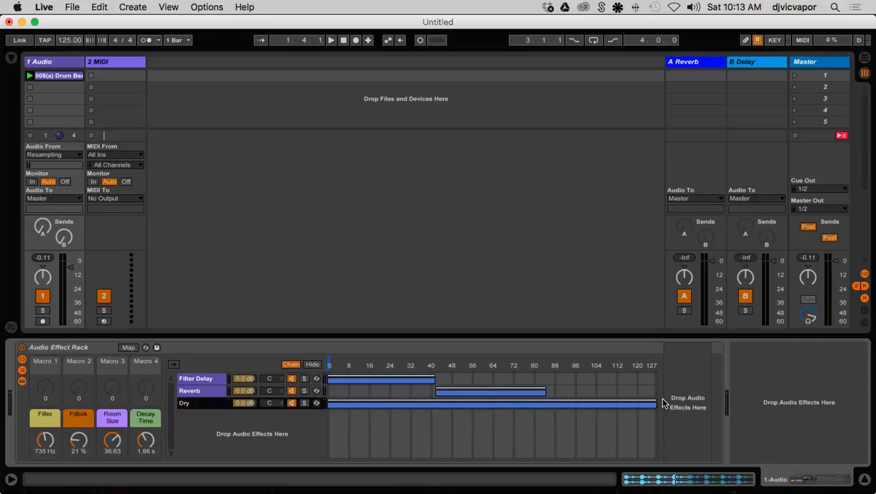
pyautogui.moveTo(658, 402); pyautogui.dragTo(614, 403)
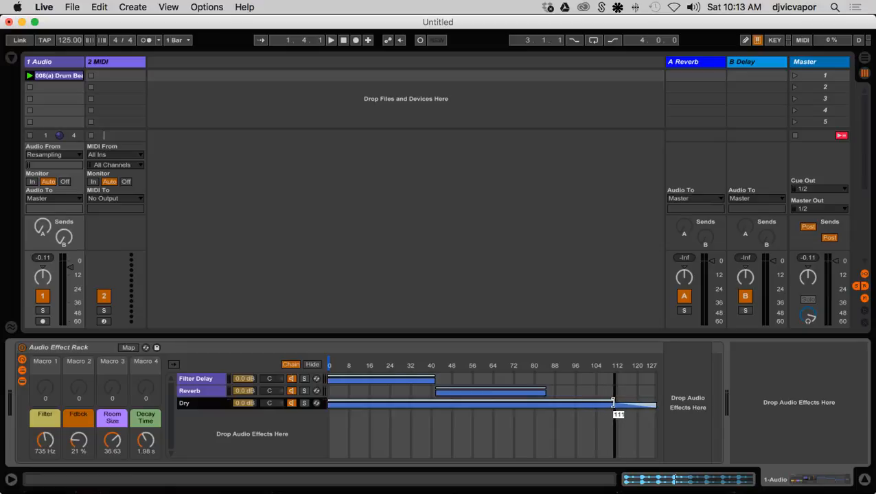
pyautogui.moveTo(613, 403); pyautogui.dragTo(616, 403)
pyautogui.moveTo(442, 394); pyautogui.dragTo(570, 390)
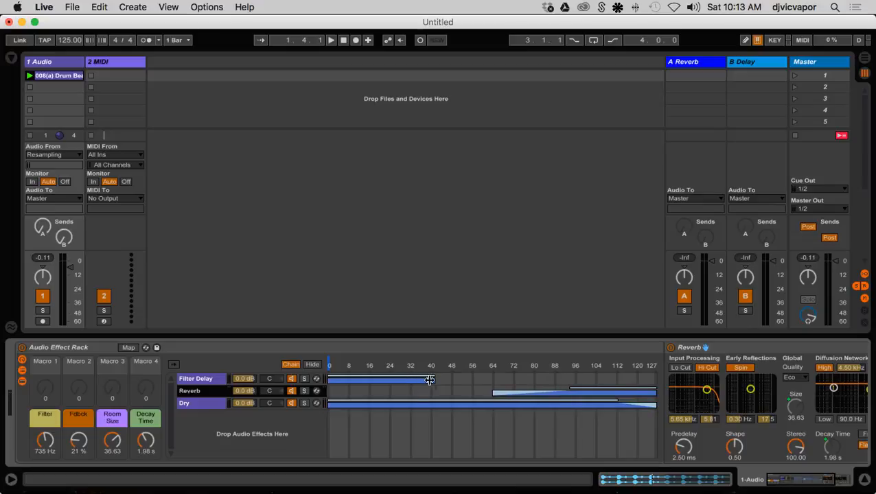
# Extend the Filter Delay zone to 127 and fade it out from about 41
pyautogui.moveTo(420, 380)
pyautogui.mouseDown()
pyautogui.moveTo(499, 381)
pyautogui.moveTo(417, 382)
pyautogui.mouseUp()
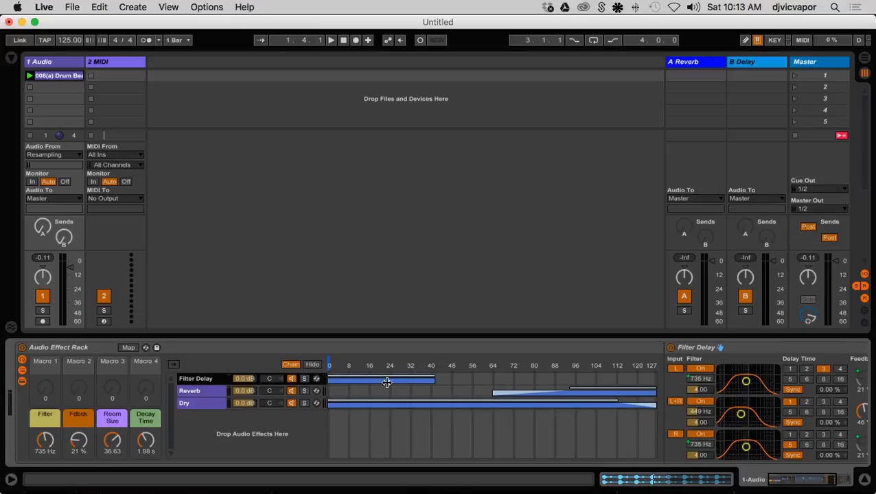
pyautogui.moveTo(433, 382); pyautogui.dragTo(656, 382)
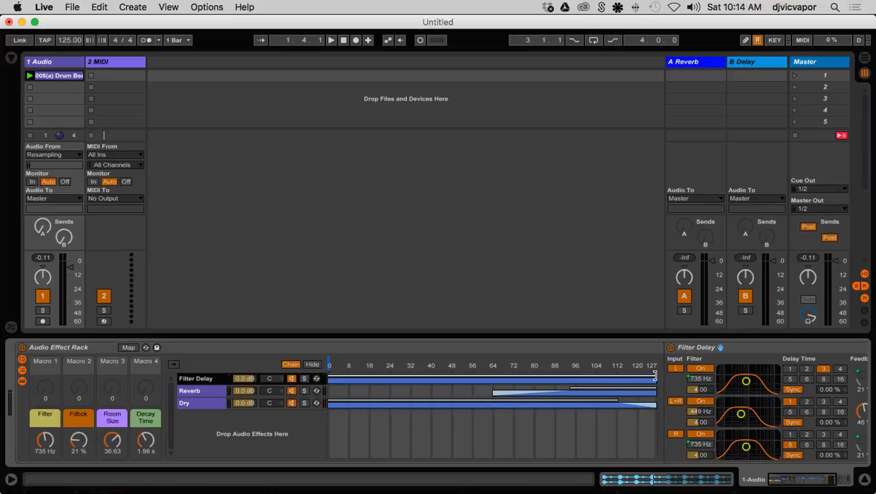
pyautogui.moveTo(654, 375)
pyautogui.mouseDown()
pyautogui.moveTo(418, 379)
pyautogui.moveTo(431, 377)
pyautogui.mouseUp()
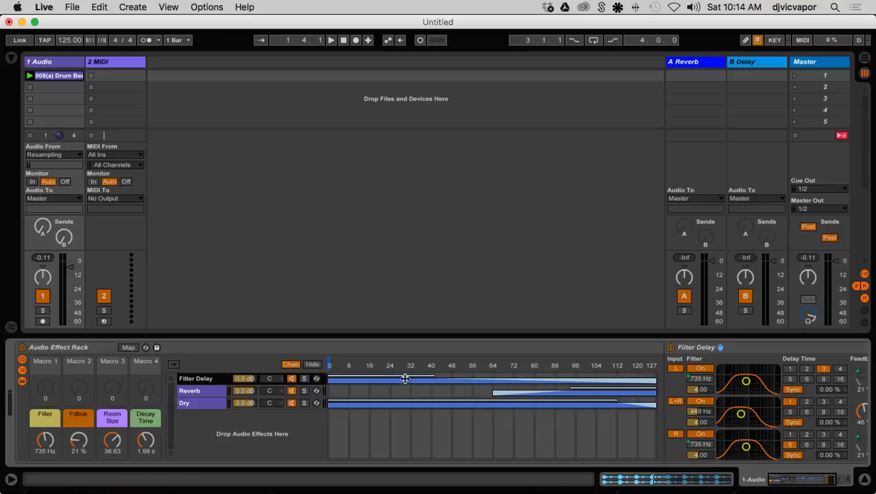
# Map the chain selector to Macro 1 and audition the drum clip while turning the macro
pyautogui.click(330, 371)
pyautogui.rightClick(329, 372)
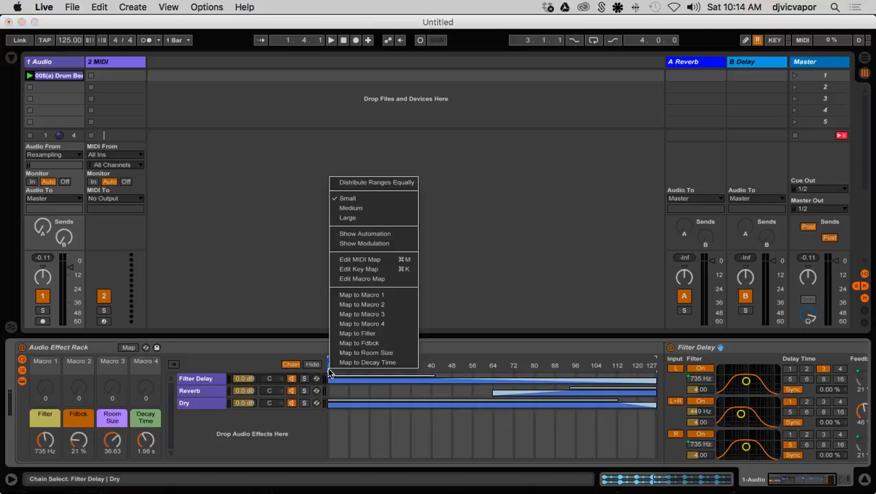
pyautogui.click(353, 296)
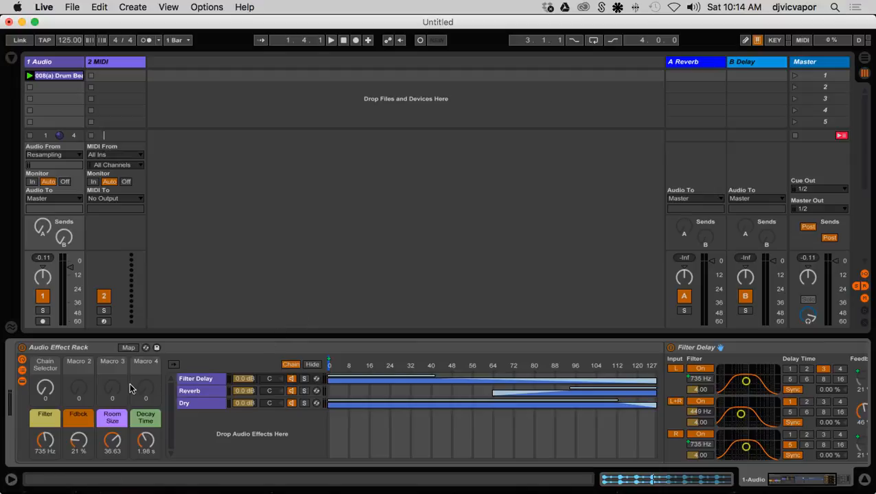
pyautogui.moveTo(44, 386)
pyautogui.mouseDown()
pyautogui.moveTo(43, 350)
pyautogui.moveTo(44, 404)
pyautogui.mouseUp()
pyautogui.press('space')
pyautogui.moveTo(41, 400)
pyautogui.mouseDown()
pyautogui.moveTo(41, 346)
pyautogui.moveTo(42, 400)
pyautogui.mouseUp()
# Remove the Filter Delay zone's fade-out, start the zone at 48 and fade it in until about 89
pyautogui.moveTo(428, 376); pyautogui.dragTo(656, 374)
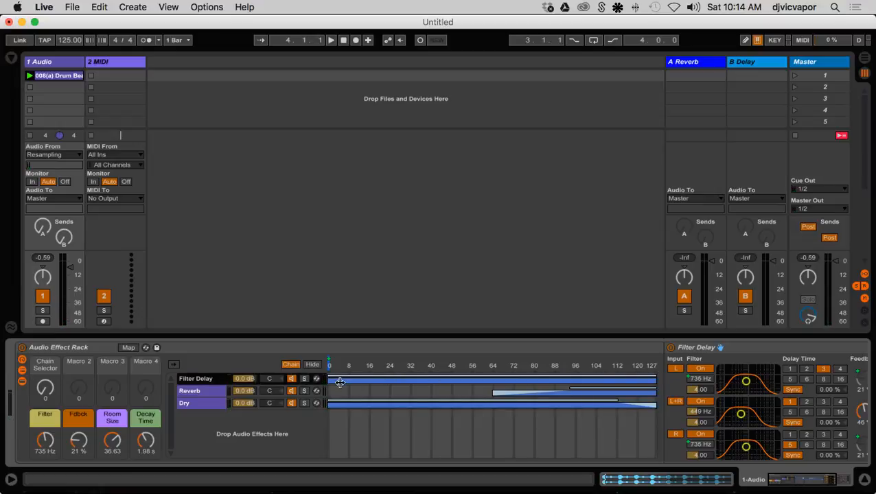
pyautogui.moveTo(329, 381); pyautogui.dragTo(557, 370)
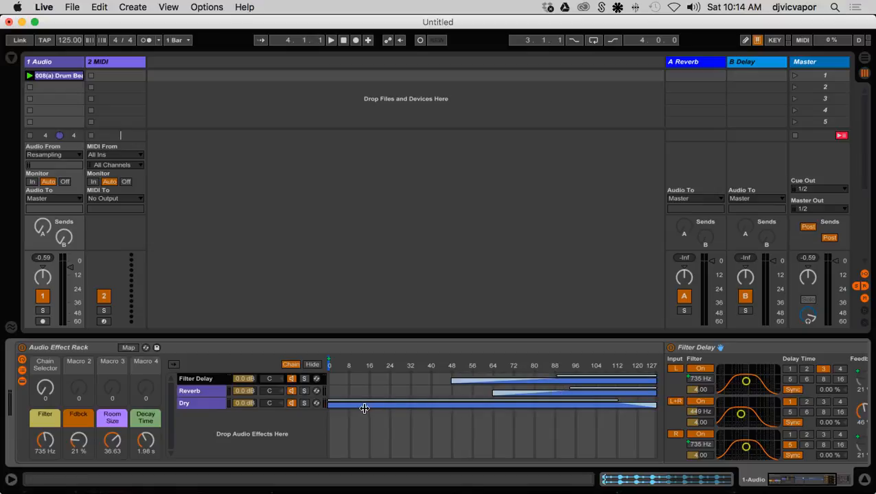
# Play the drum clip with the Chain Selector macro at 88, and set Fdbck to 18 % and Filter to 183 Hz
pyautogui.press('space')
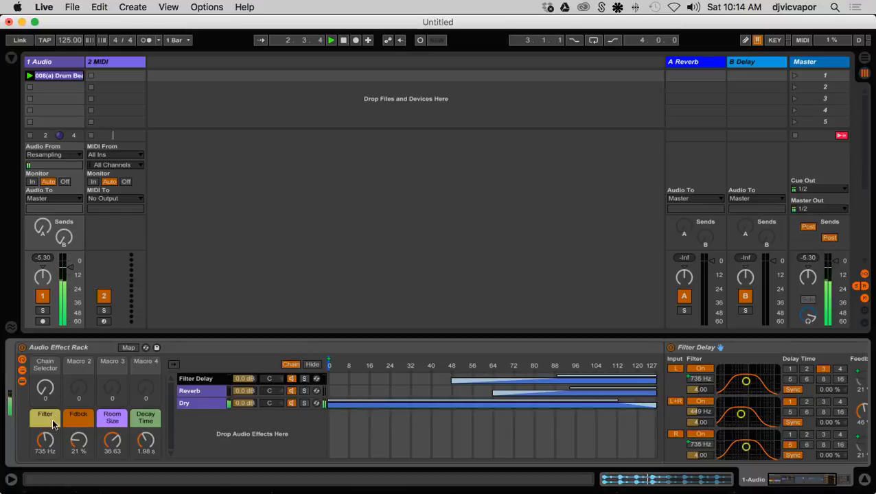
pyautogui.moveTo(50, 396); pyautogui.dragTo(49, 328)
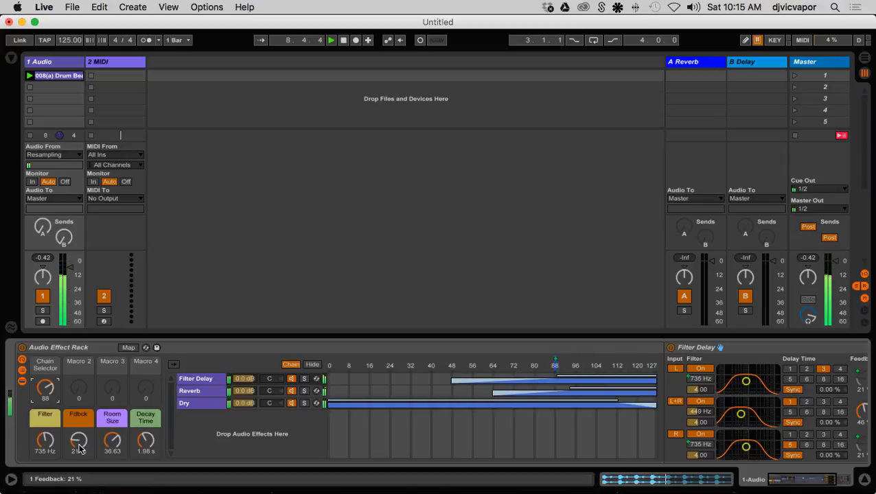
pyautogui.moveTo(79, 440); pyautogui.dragTo(46, 454)
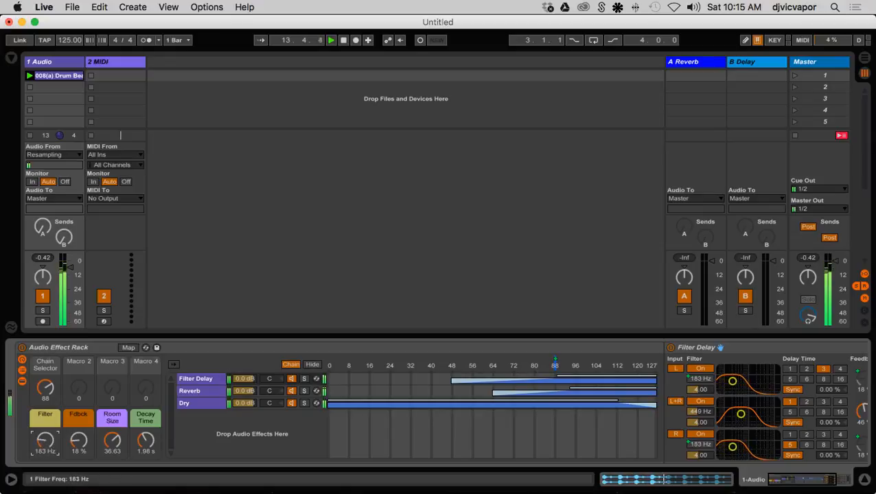
# Raise the Chain Selector macro to 127 and set Room Size to 52.75 and Decay Time to 2.47 s during playback
pyautogui.click(45, 389)
pyautogui.moveTo(46, 388); pyautogui.dragTo(48, 382)
pyautogui.click(112, 440)
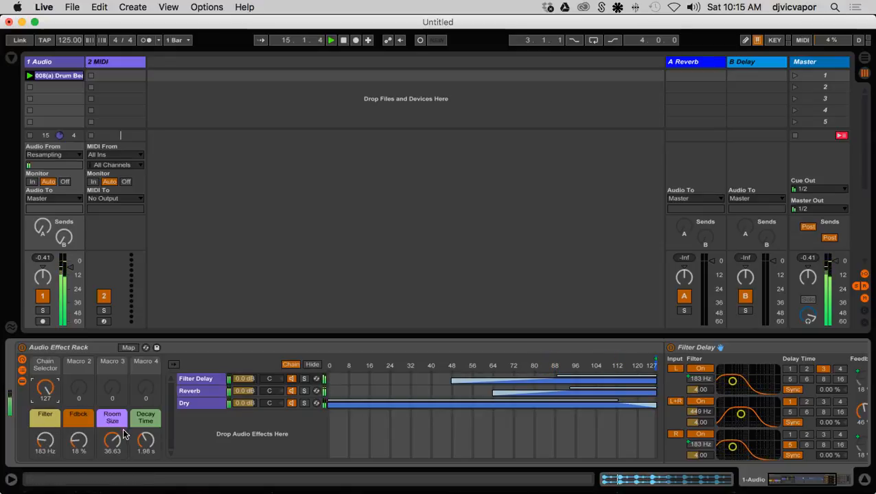
pyautogui.moveTo(113, 441); pyautogui.dragTo(146, 430)
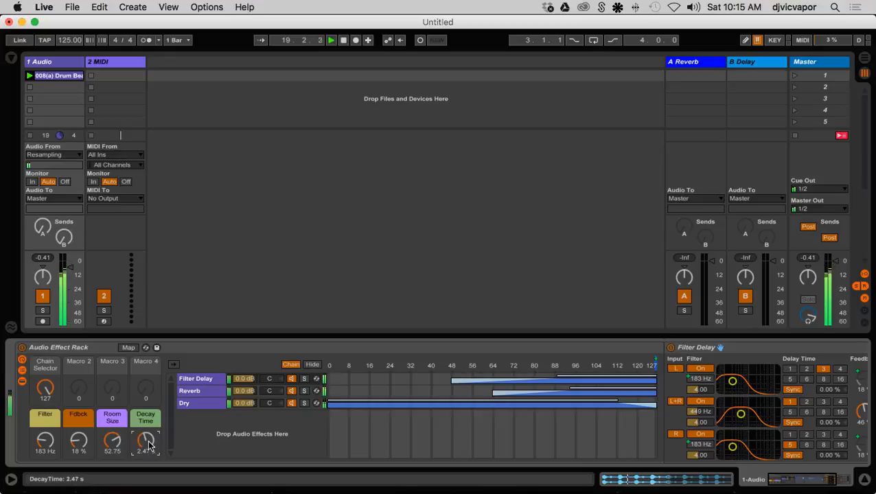
# Lower the Chain Selector macro to 57 during playback, and set the Filter Delay's Dry level to -inf dB
pyautogui.moveTo(45, 388); pyautogui.dragTo(45, 421)
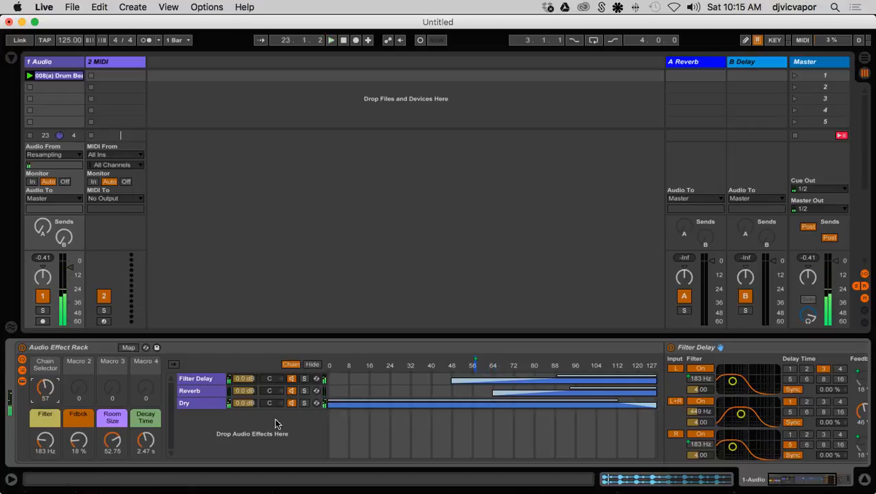
pyautogui.click(202, 382)
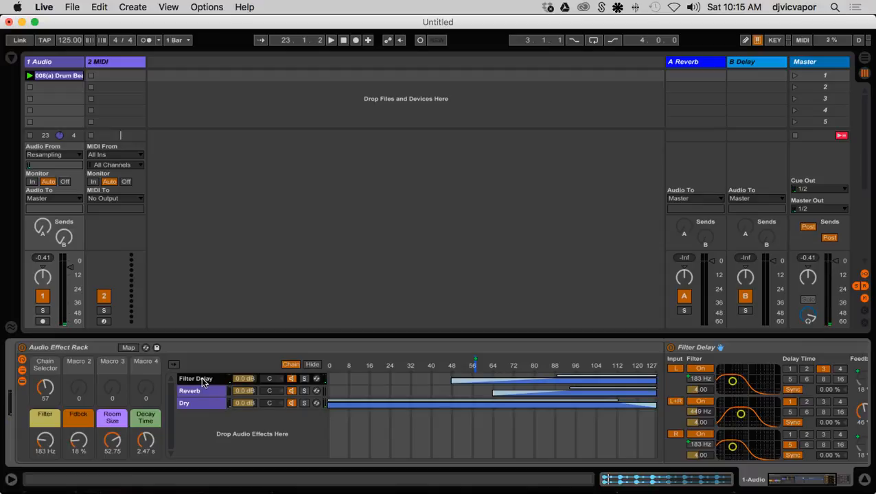
pyautogui.moveTo(781, 479); pyautogui.dragTo(816, 480)
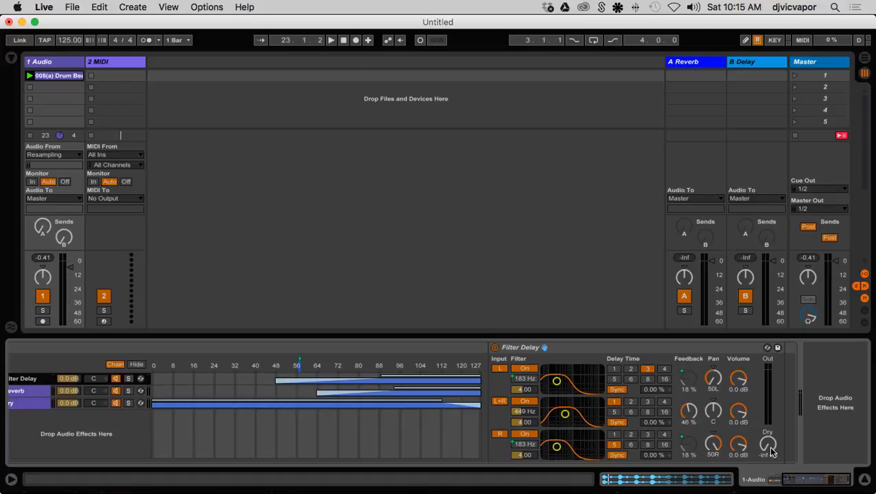
pyautogui.moveTo(771, 450); pyautogui.dragTo(771, 440)
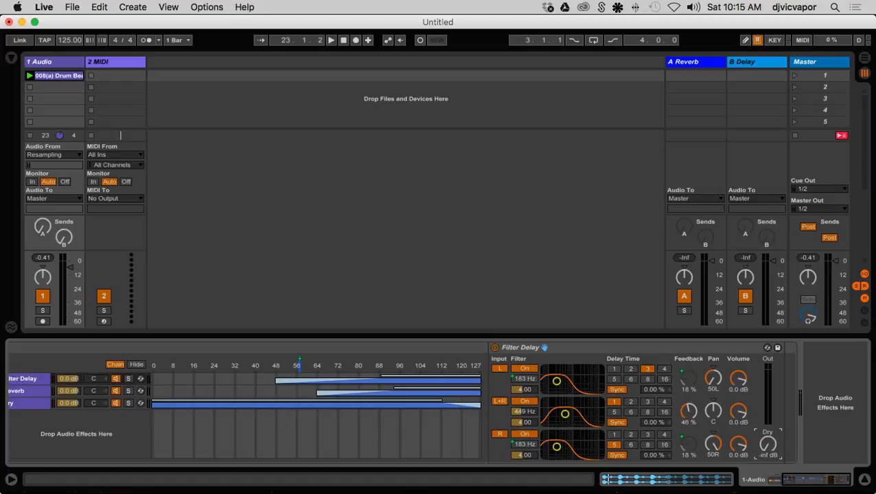
pyautogui.moveTo(809, 477)
pyautogui.mouseDown()
pyautogui.moveTo(773, 480)
pyautogui.moveTo(813, 479)
pyautogui.moveTo(796, 481)
pyautogui.mouseUp()
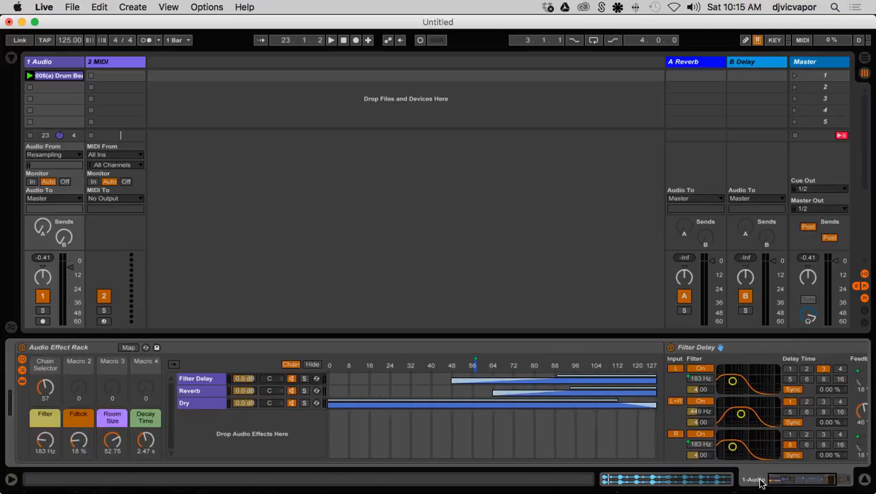
# Play the drum clip, move the start of the Filter Delay zone to 56 and lower the Chain Selector macro to 0
pyautogui.press('space')
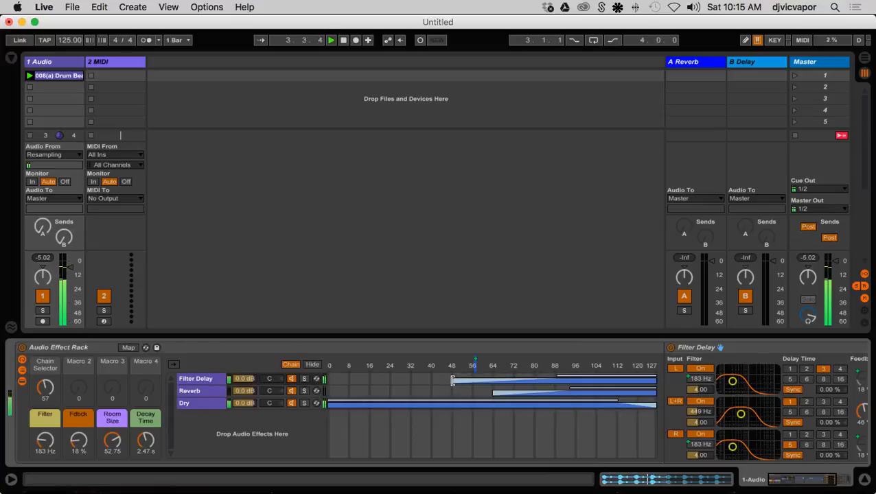
pyautogui.moveTo(453, 381); pyautogui.dragTo(473, 382)
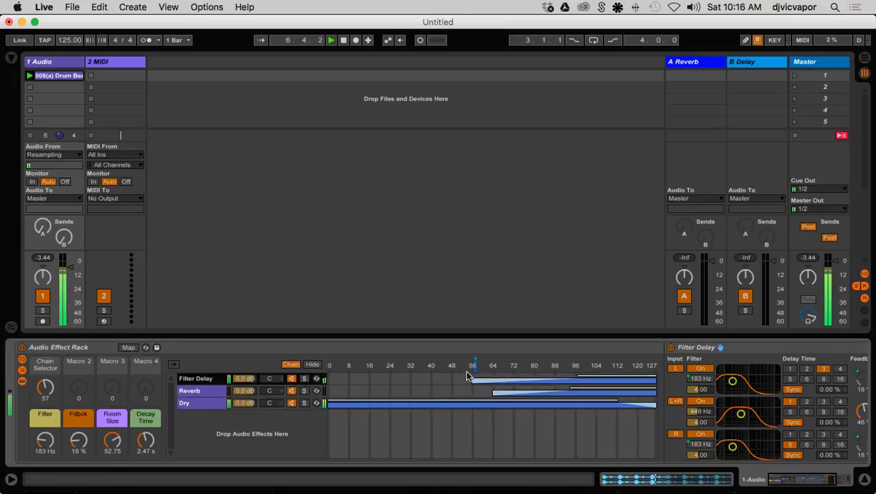
pyautogui.moveTo(49, 390)
pyautogui.mouseDown()
pyautogui.moveTo(48, 375)
pyautogui.moveTo(49, 418)
pyautogui.mouseUp()
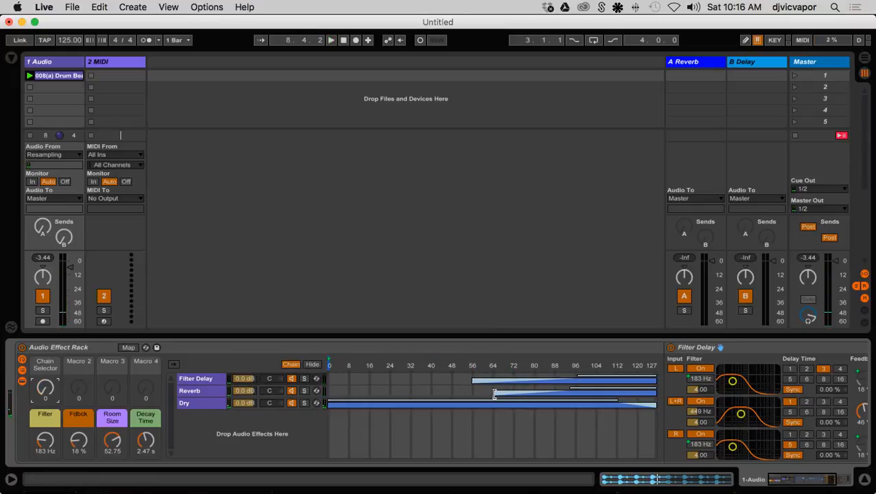
# Move the start of the Reverb zone to 16 and audition the drum clip while turning the Chain Selector macro, ending at 0
pyautogui.moveTo(499, 393); pyautogui.dragTo(371, 394)
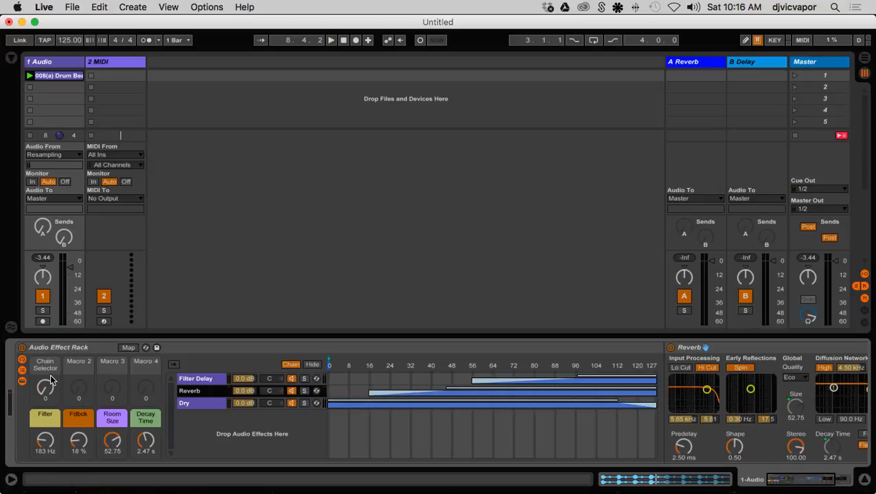
pyautogui.press('space')
pyautogui.moveTo(51, 379)
pyautogui.mouseDown()
pyautogui.moveTo(50, 329)
pyautogui.moveTo(51, 405)
pyautogui.mouseUp()
pyautogui.press('space')
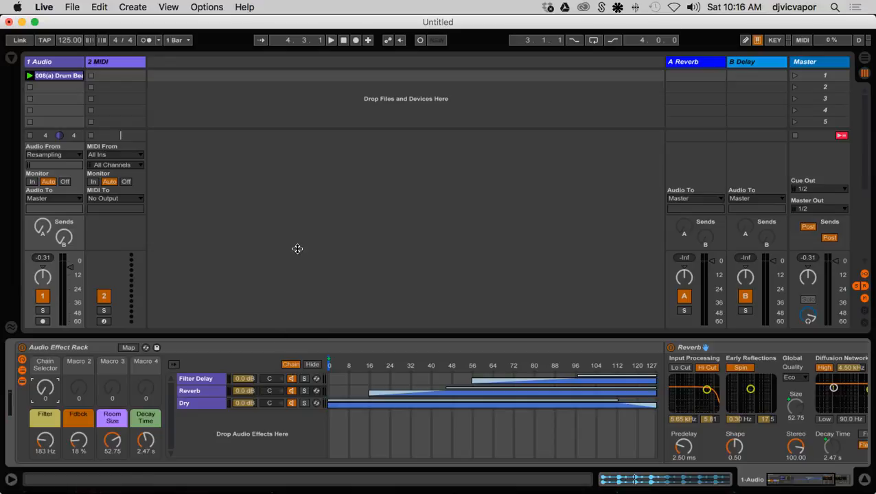
pyautogui.hotkey('ctrl', 'Up')
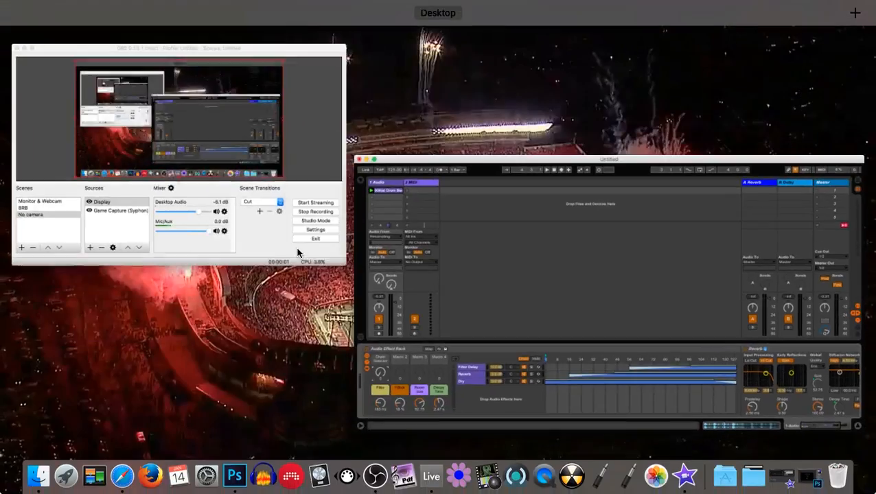